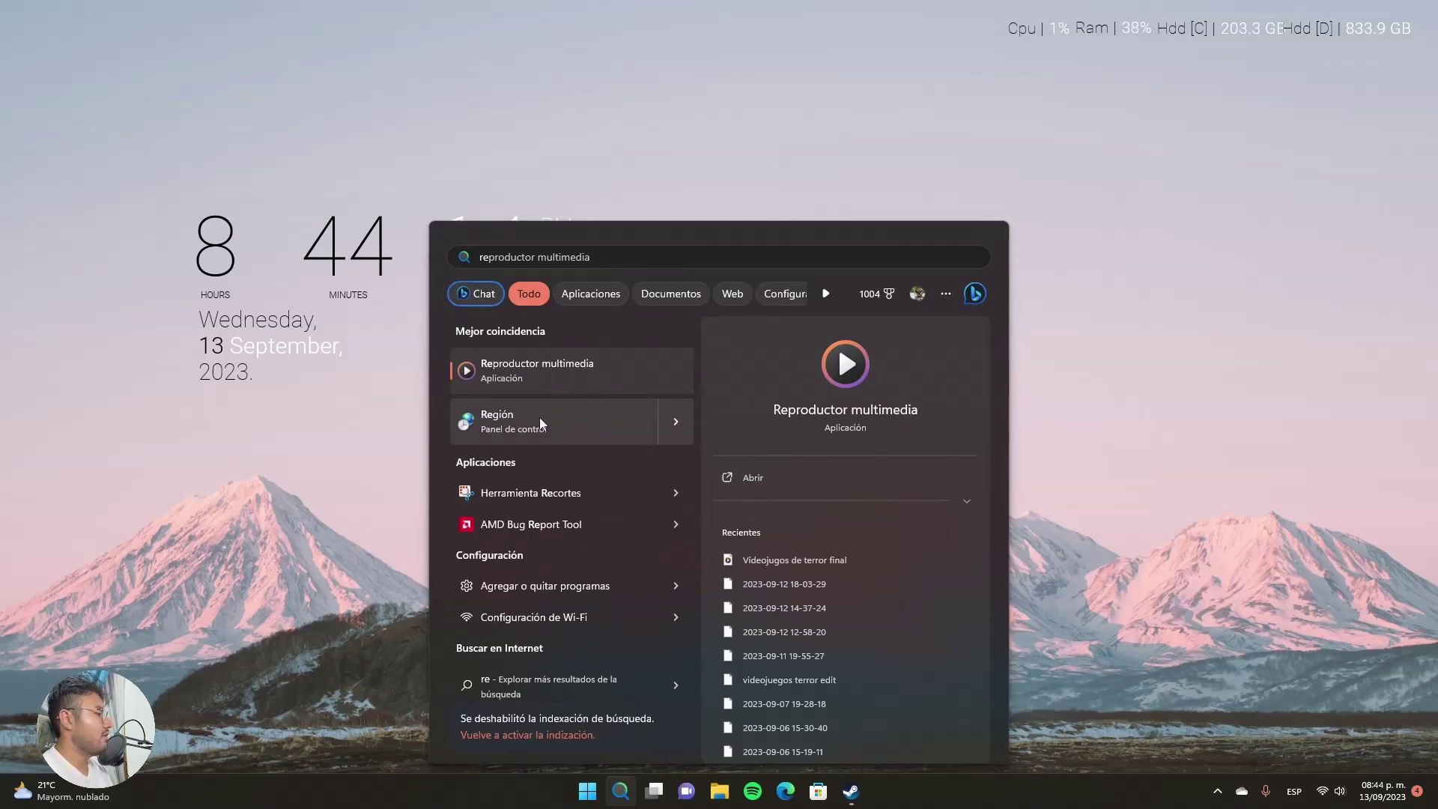
Open the Windows Región settings and bring up the additional format configuration
click(519, 421)
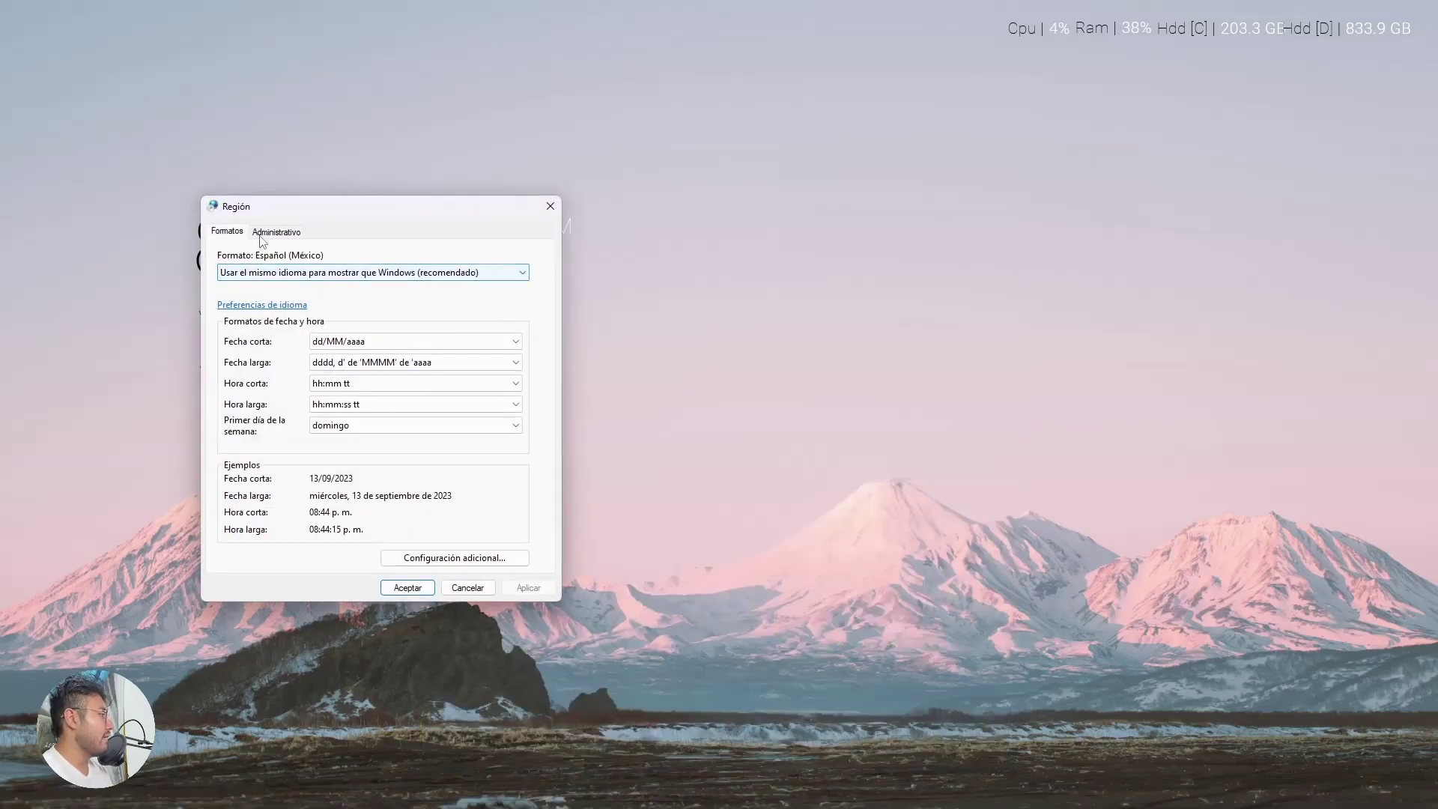
drag(349, 218, 627, 133)
click(746, 478)
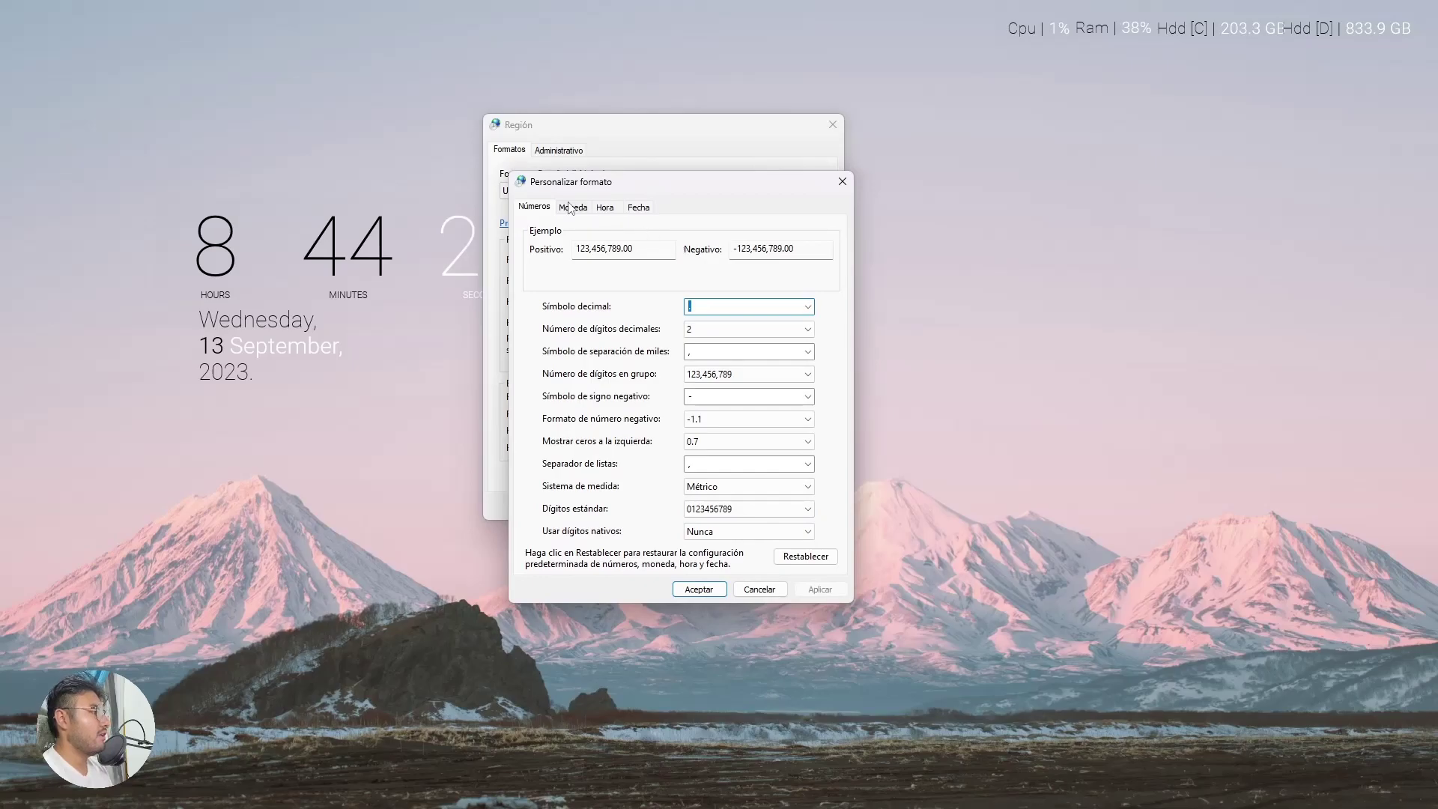
Examine the currency symbols offered for the current regional format, then accept the format customization
click(575, 209)
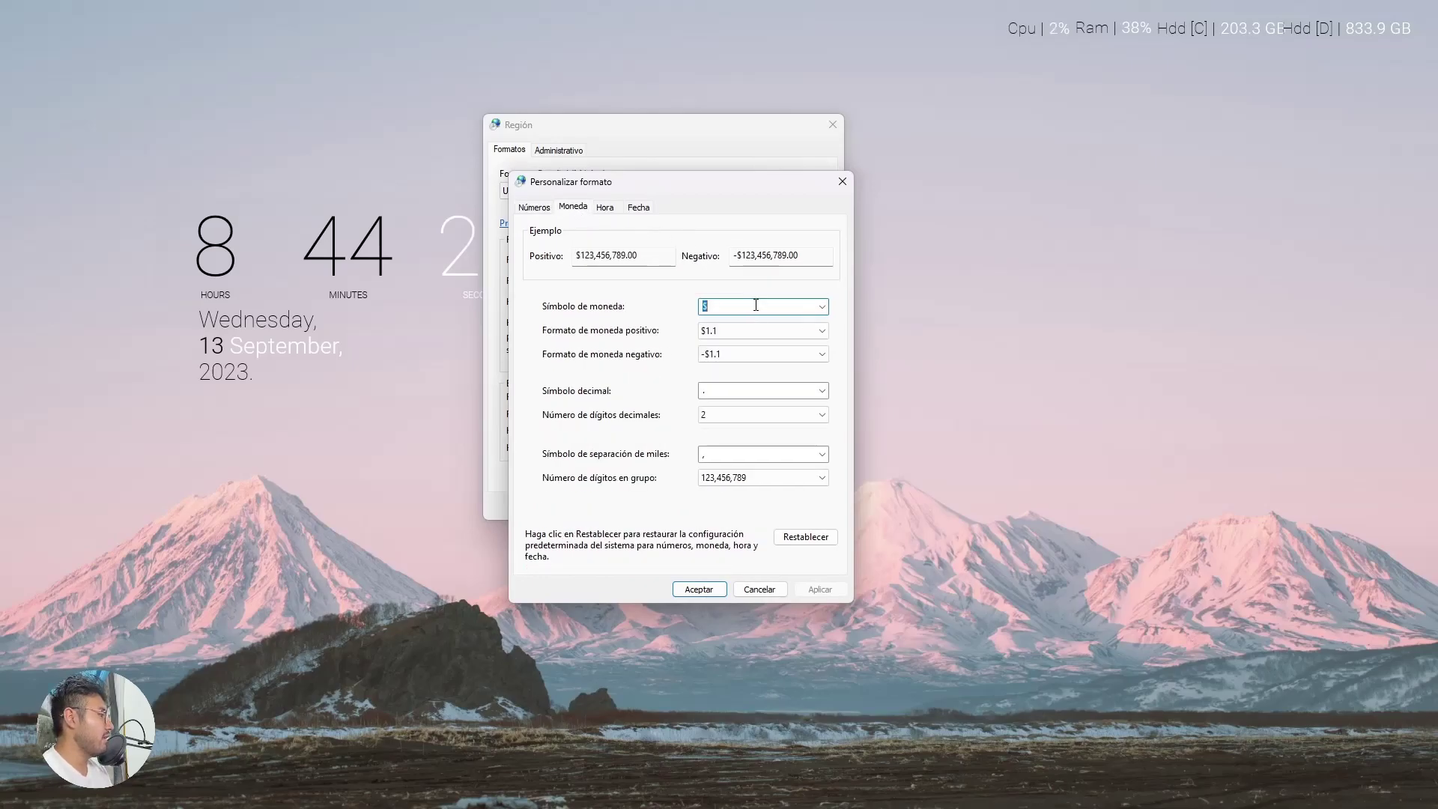
click(822, 307)
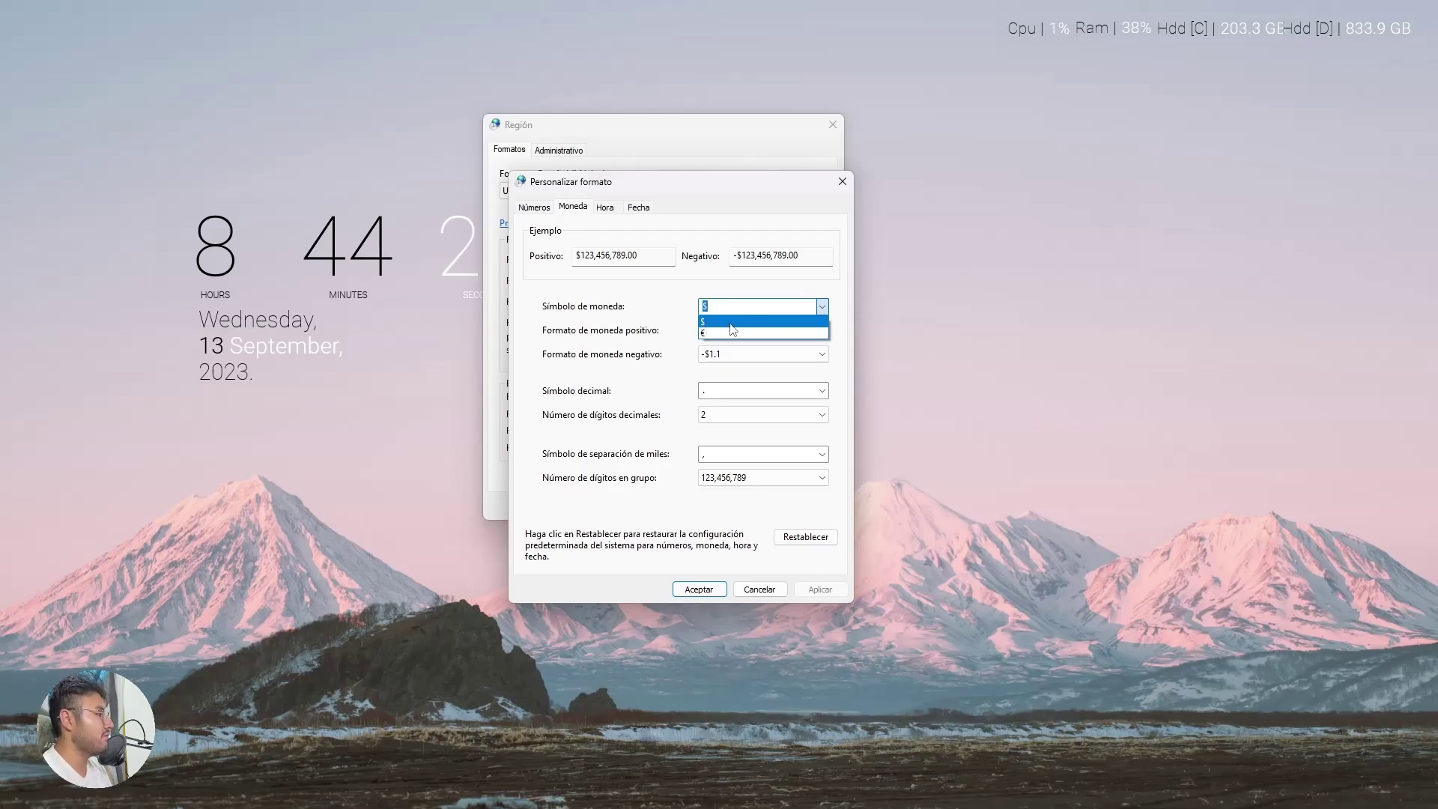
click(654, 312)
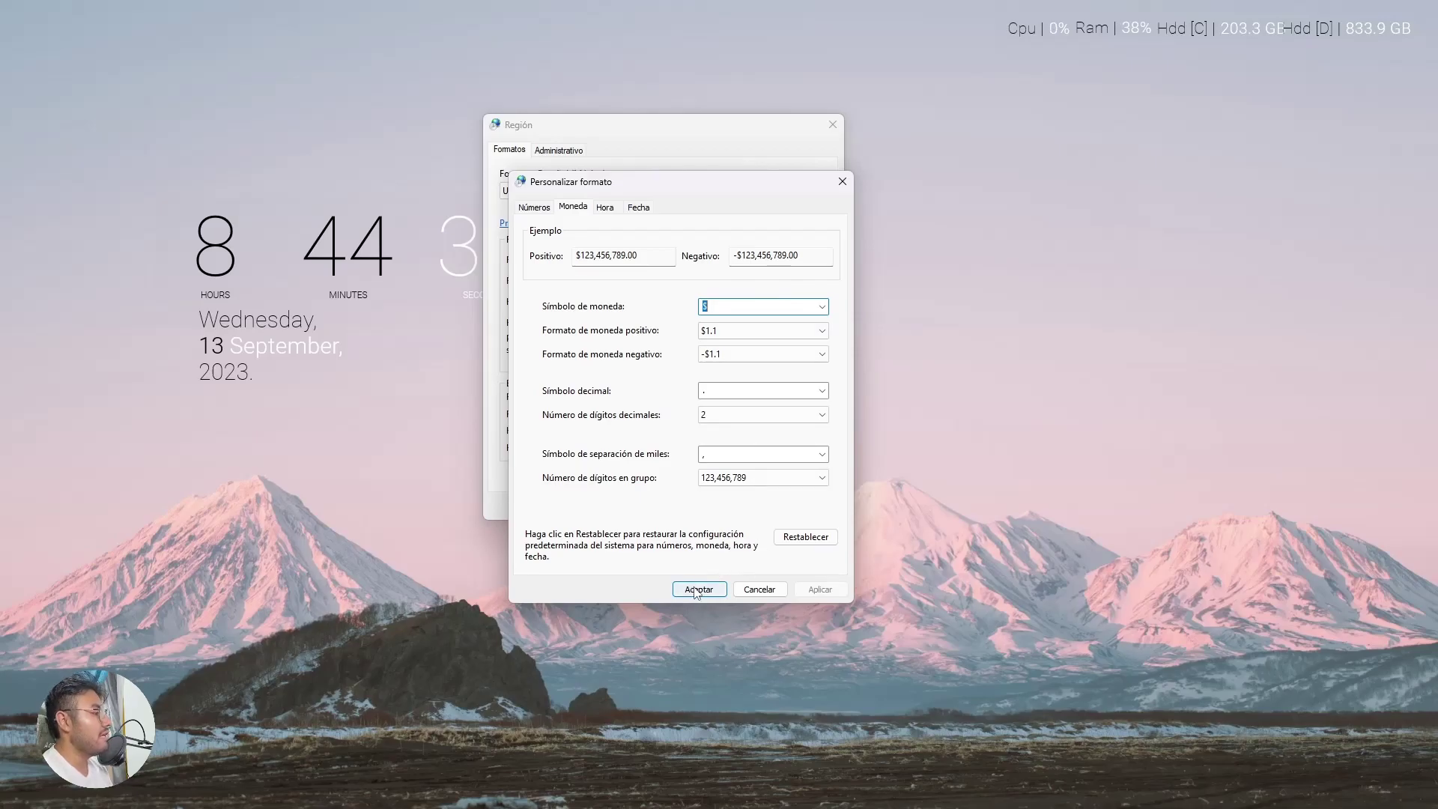
click(690, 592)
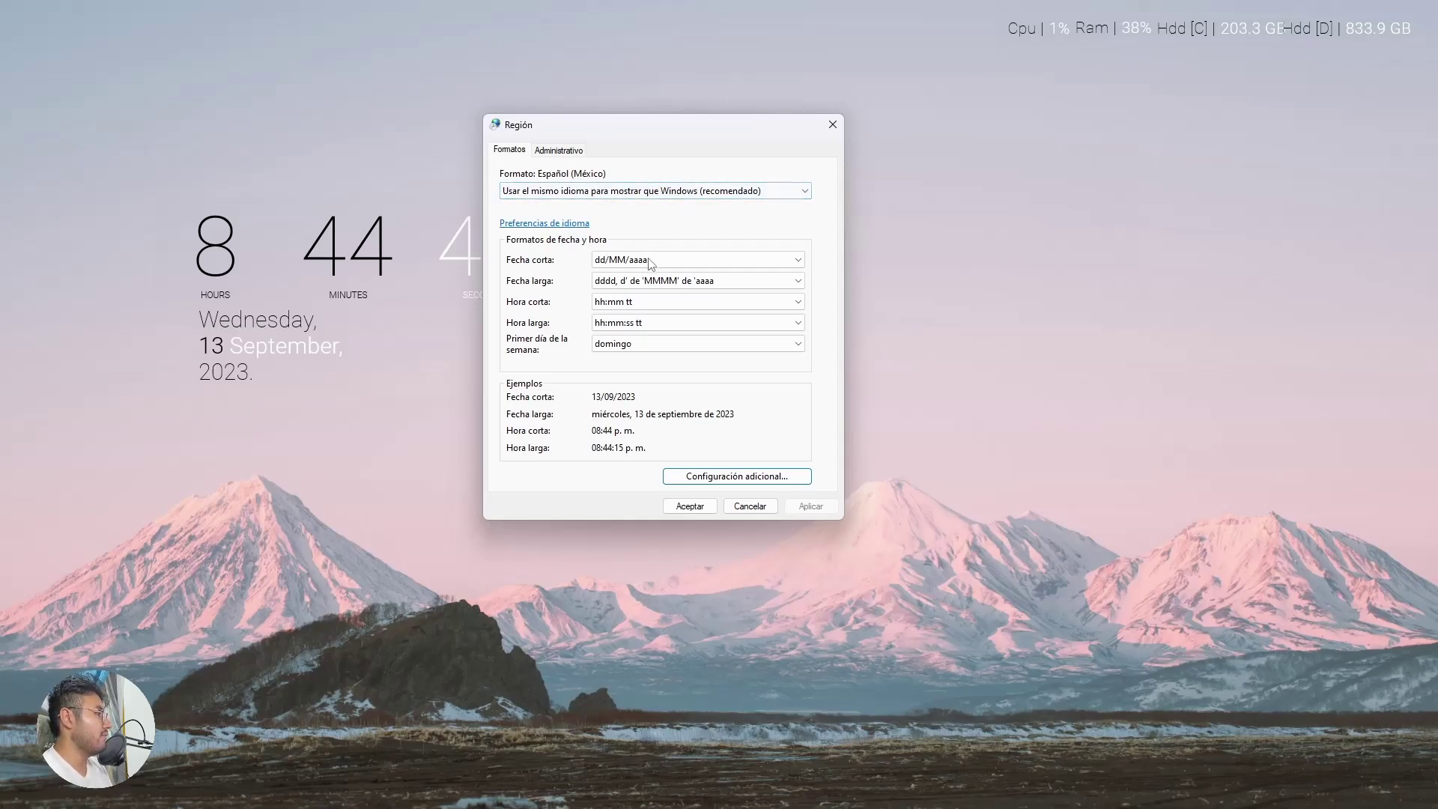
Set the regional format to Árabe (Chad)
click(588, 192)
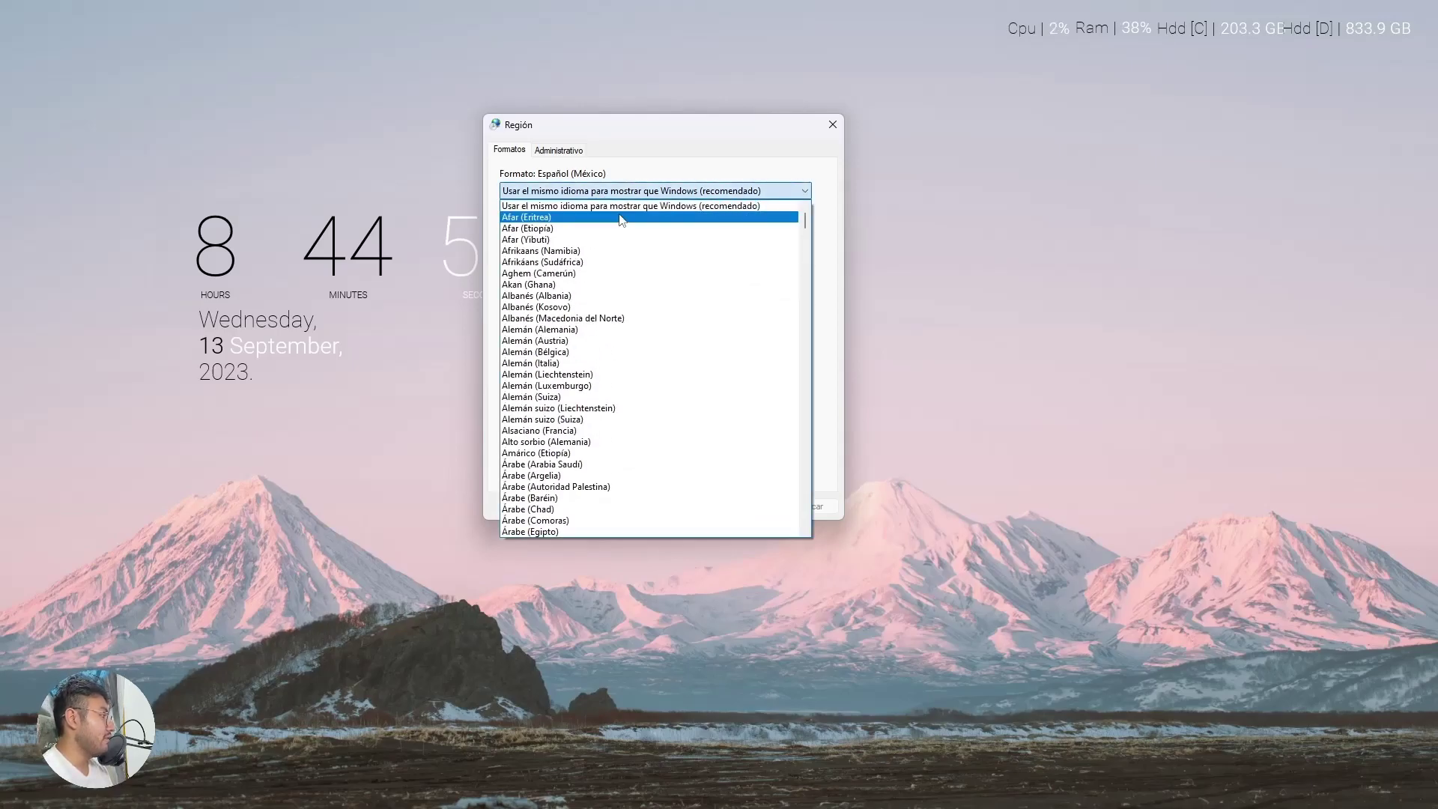
scroll(604, 404, down, 4)
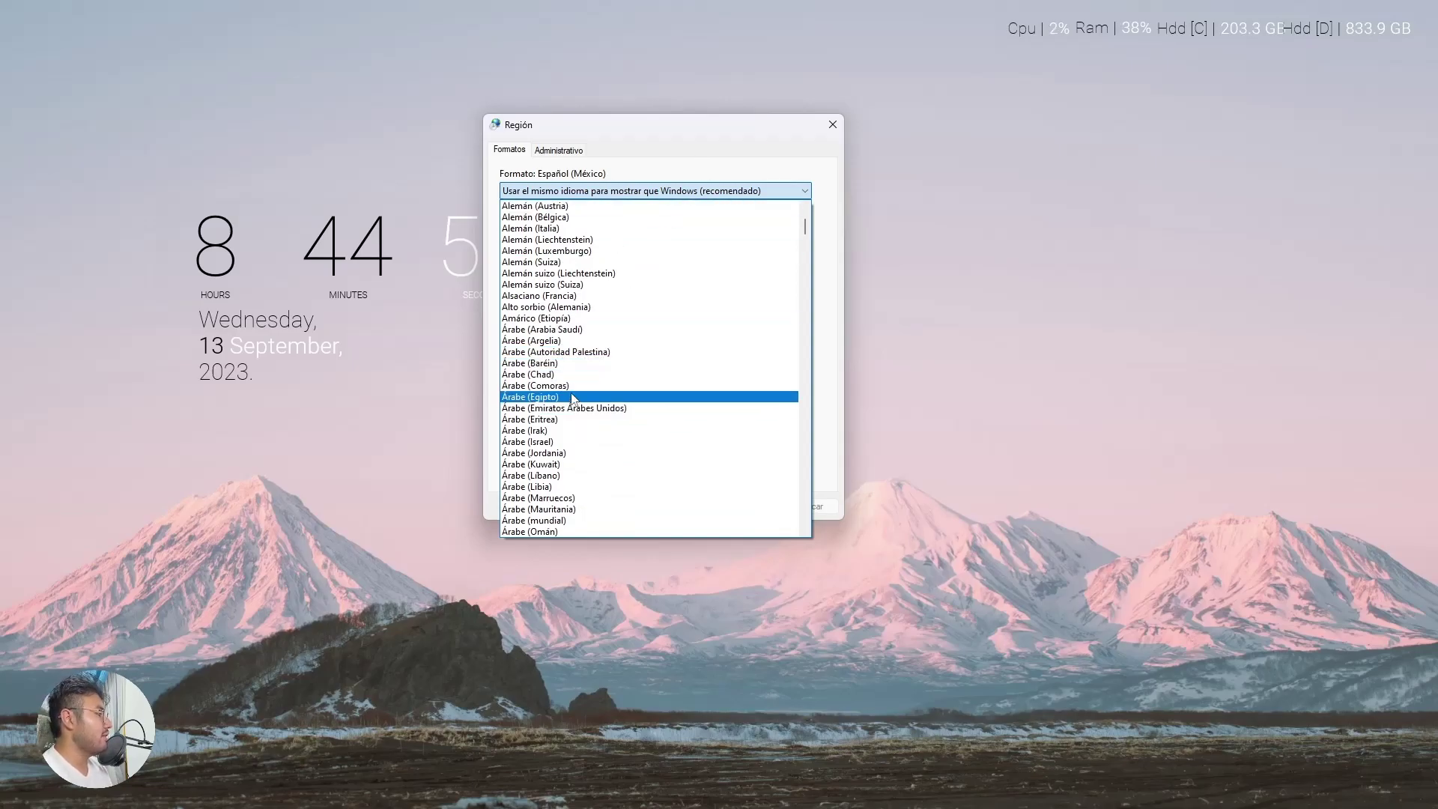
click(710, 177)
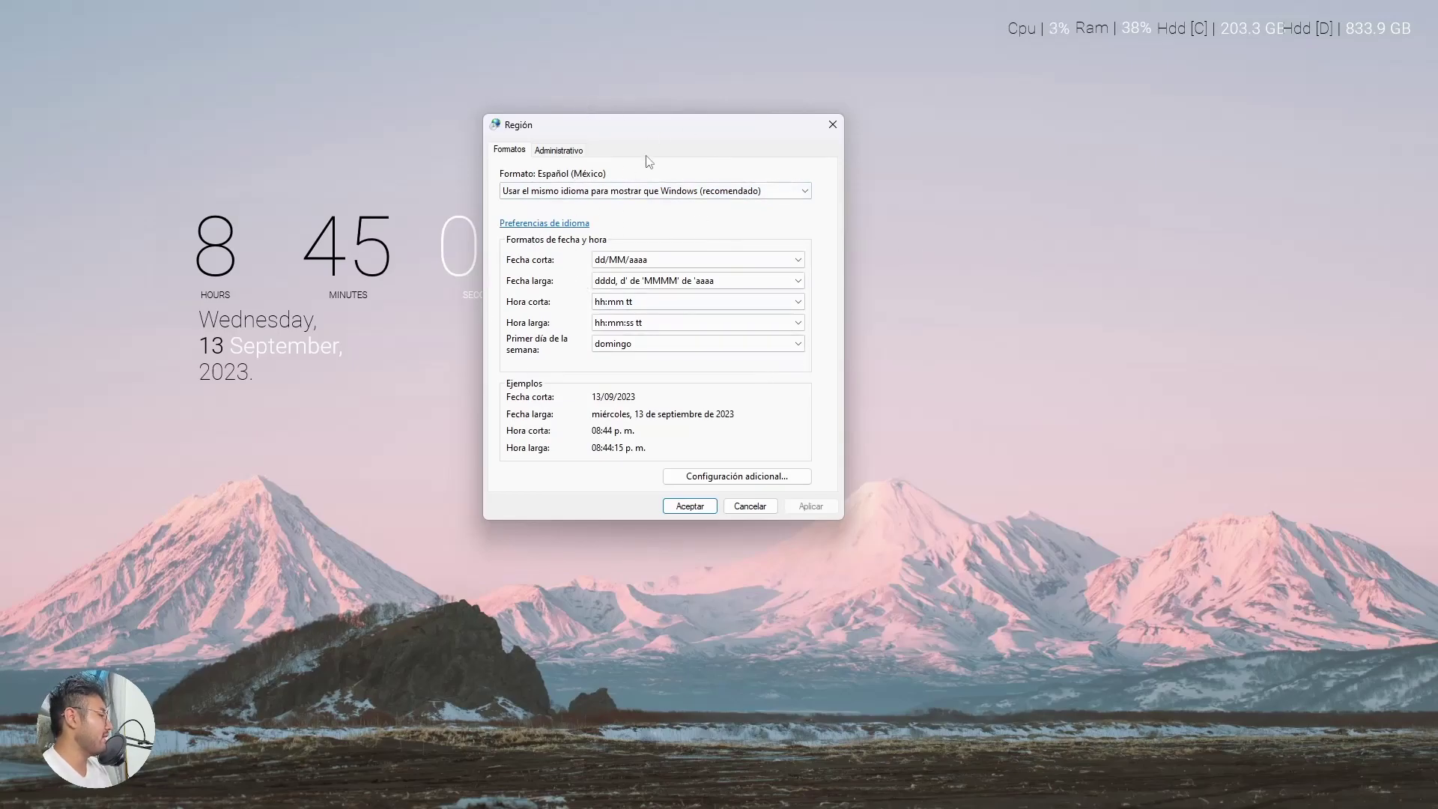
click(605, 192)
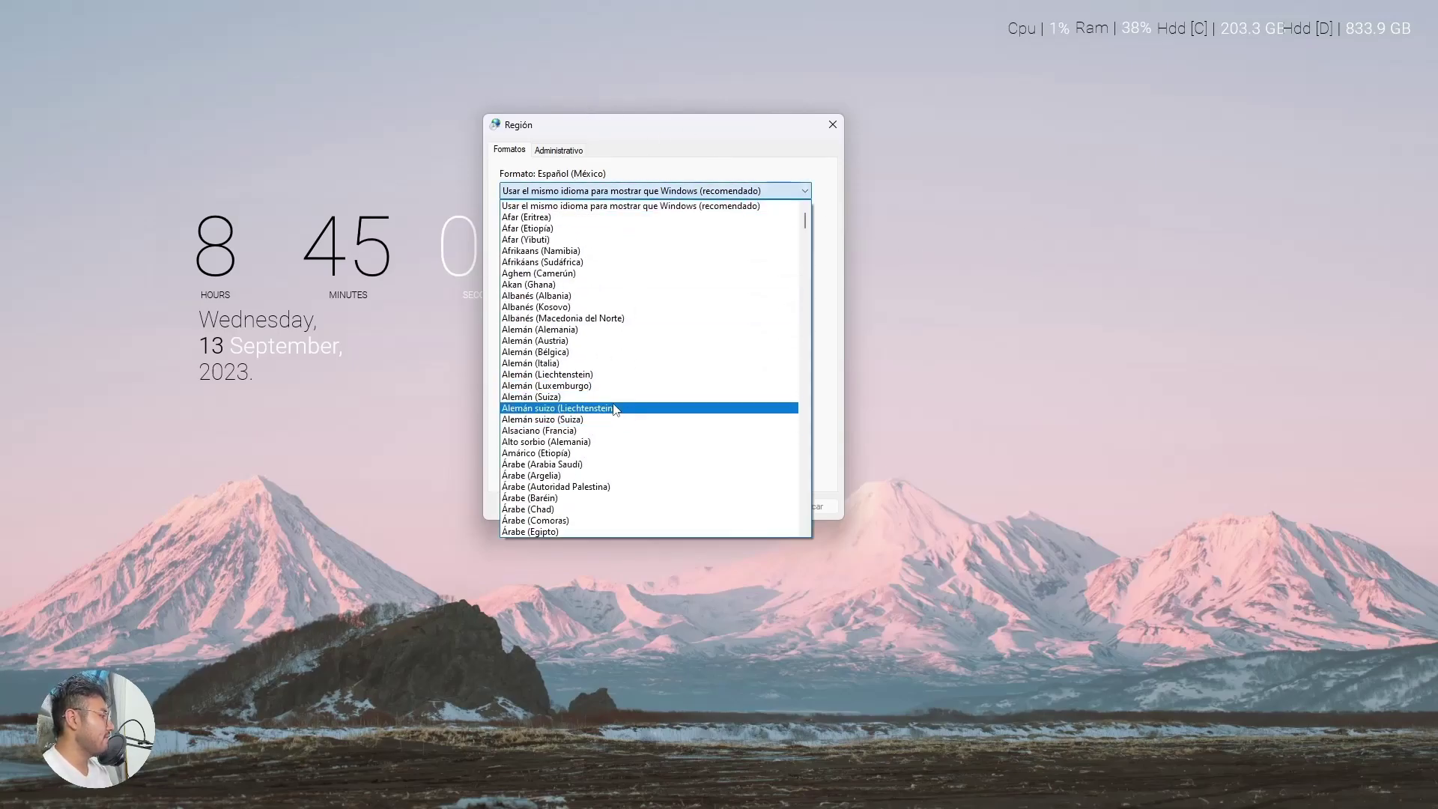
click(588, 510)
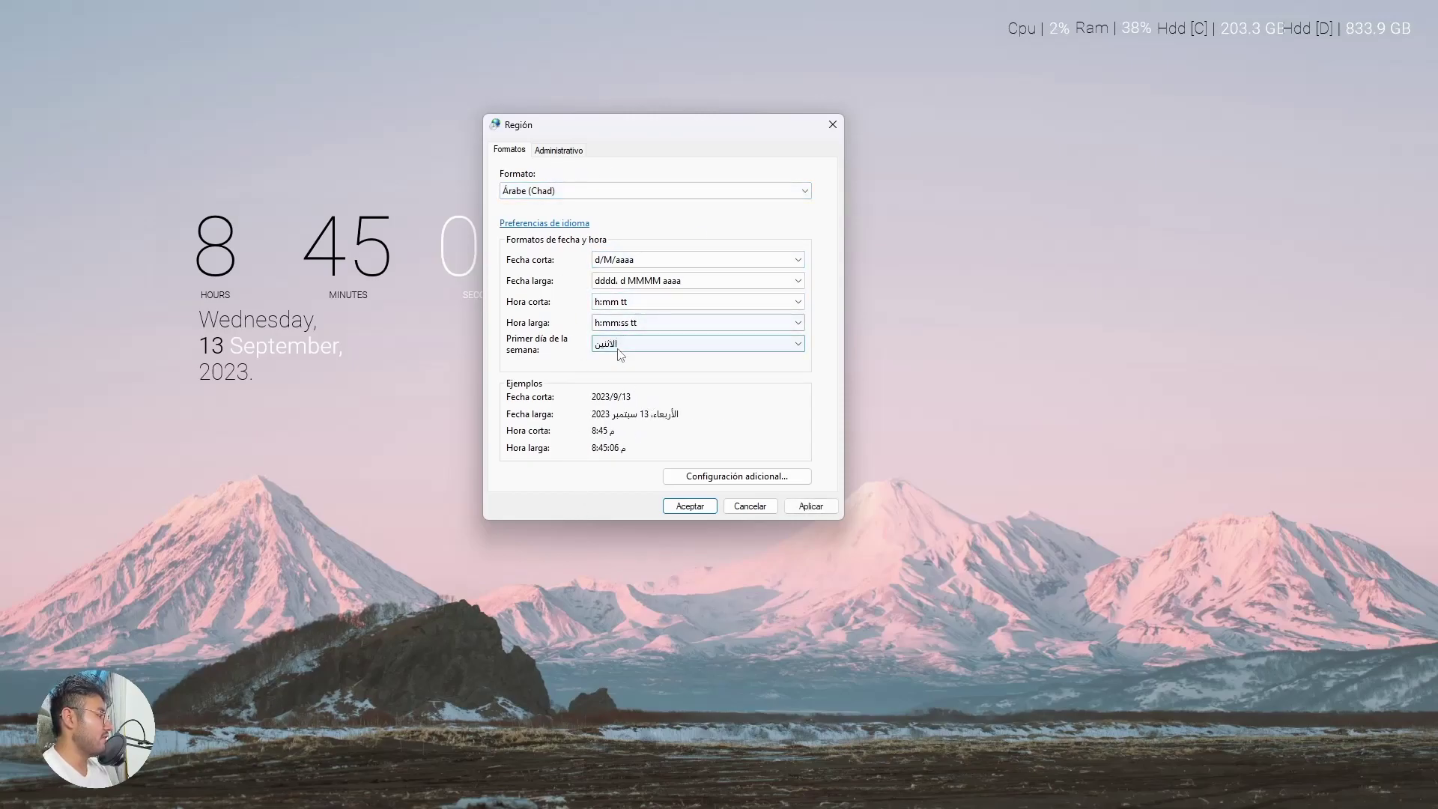
Look over the administrative region options and the currency symbols offered for the Árabe (Chad) format
click(564, 150)
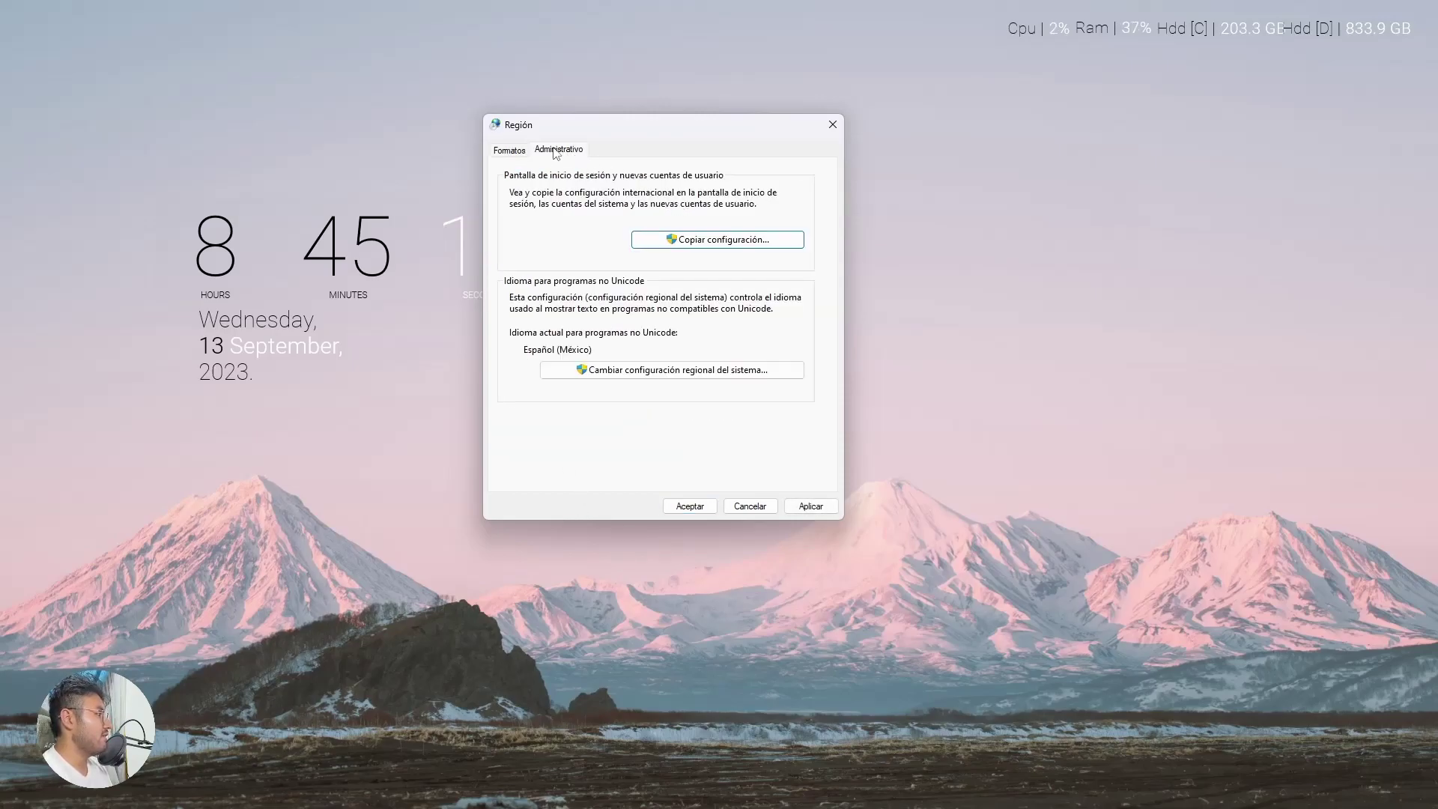
click(511, 151)
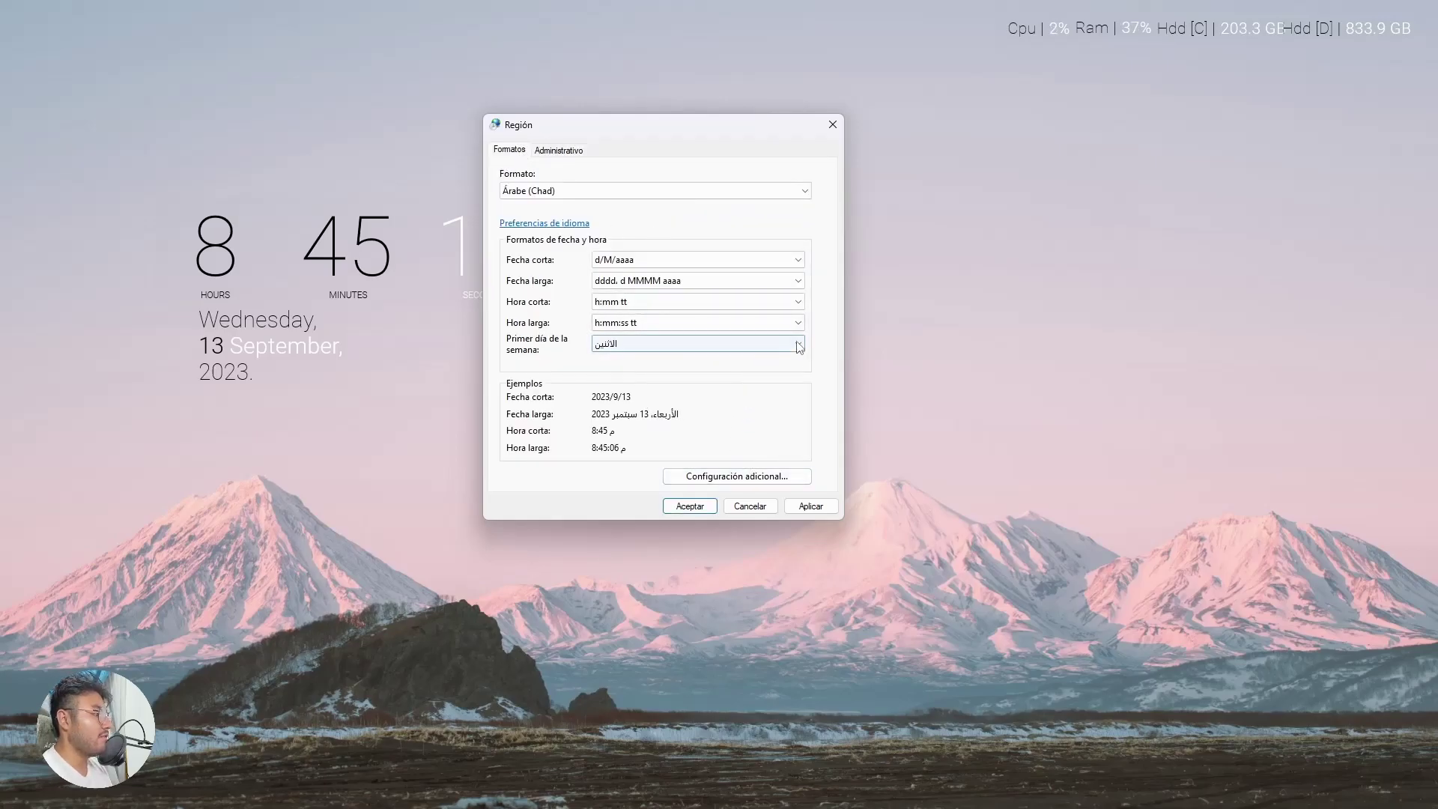
click(737, 476)
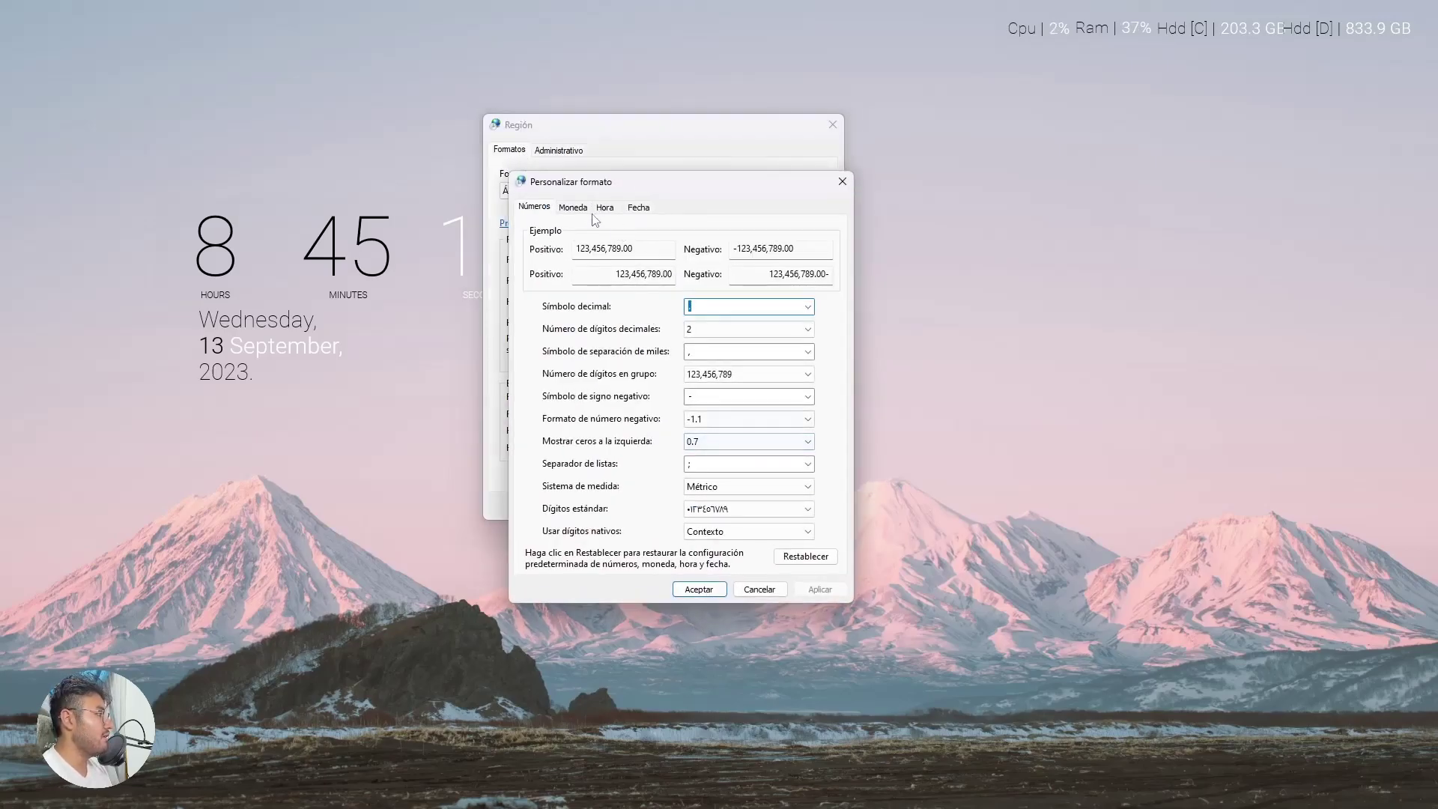
click(574, 207)
click(822, 307)
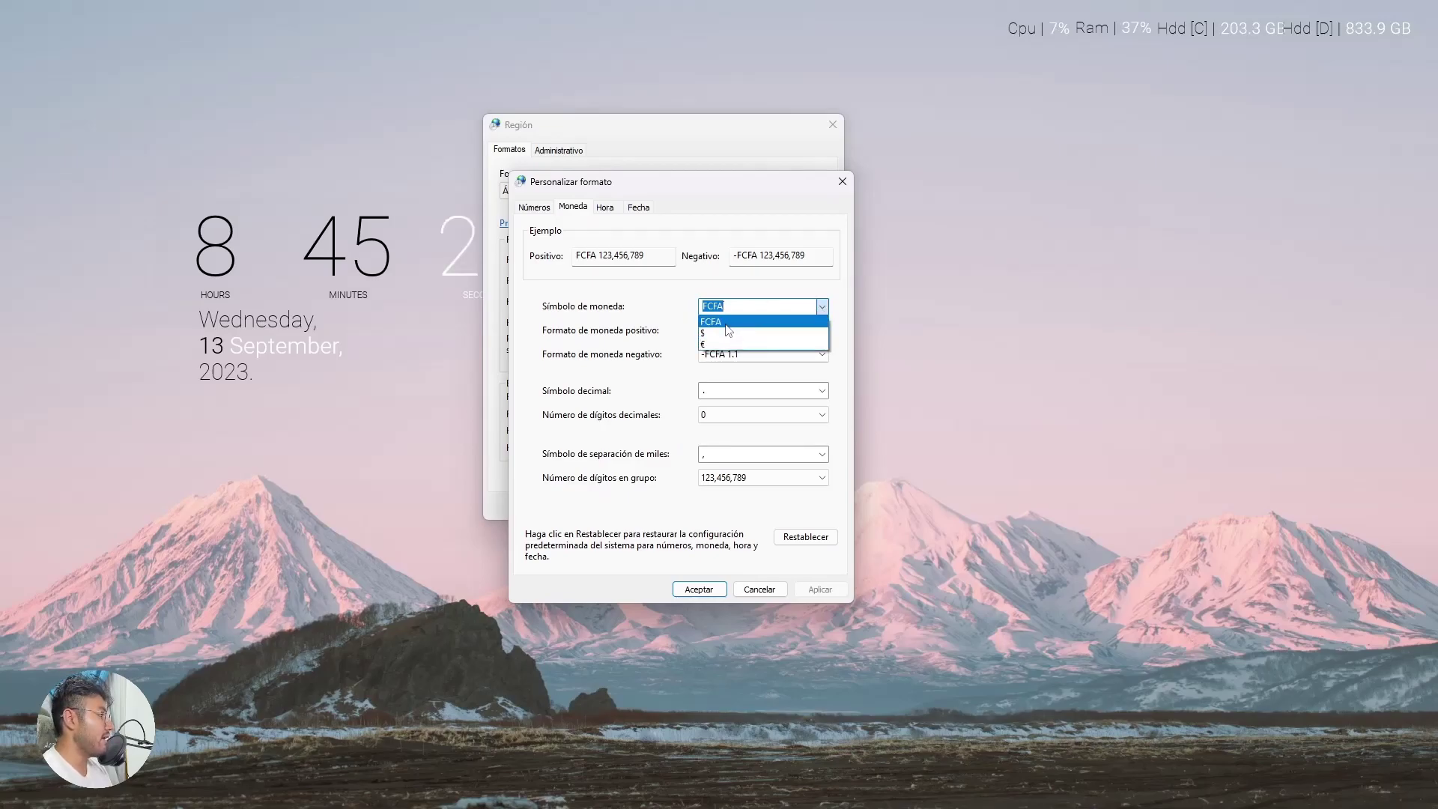
click(842, 182)
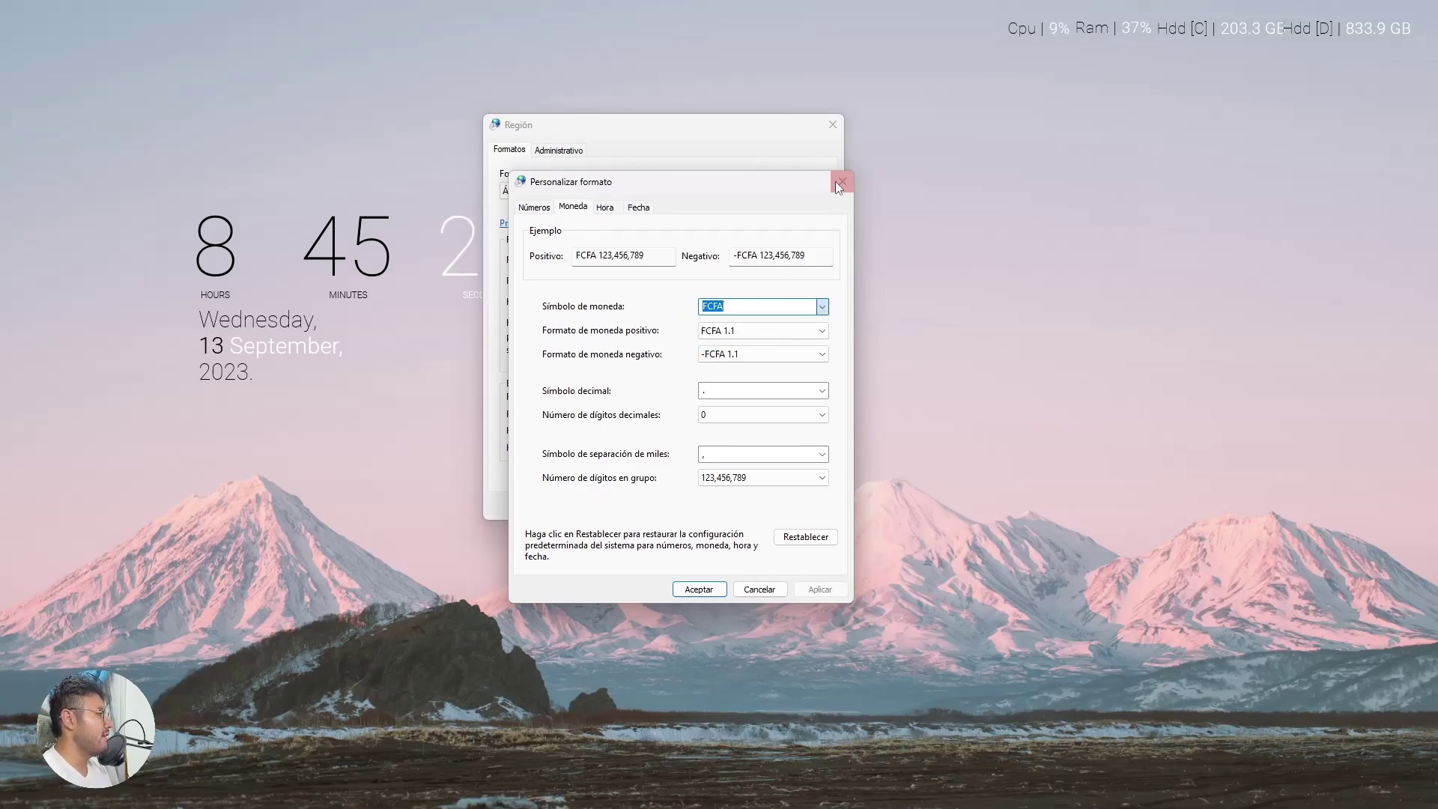
click(849, 186)
Change the regional format to Japonés (Japón)
click(573, 192)
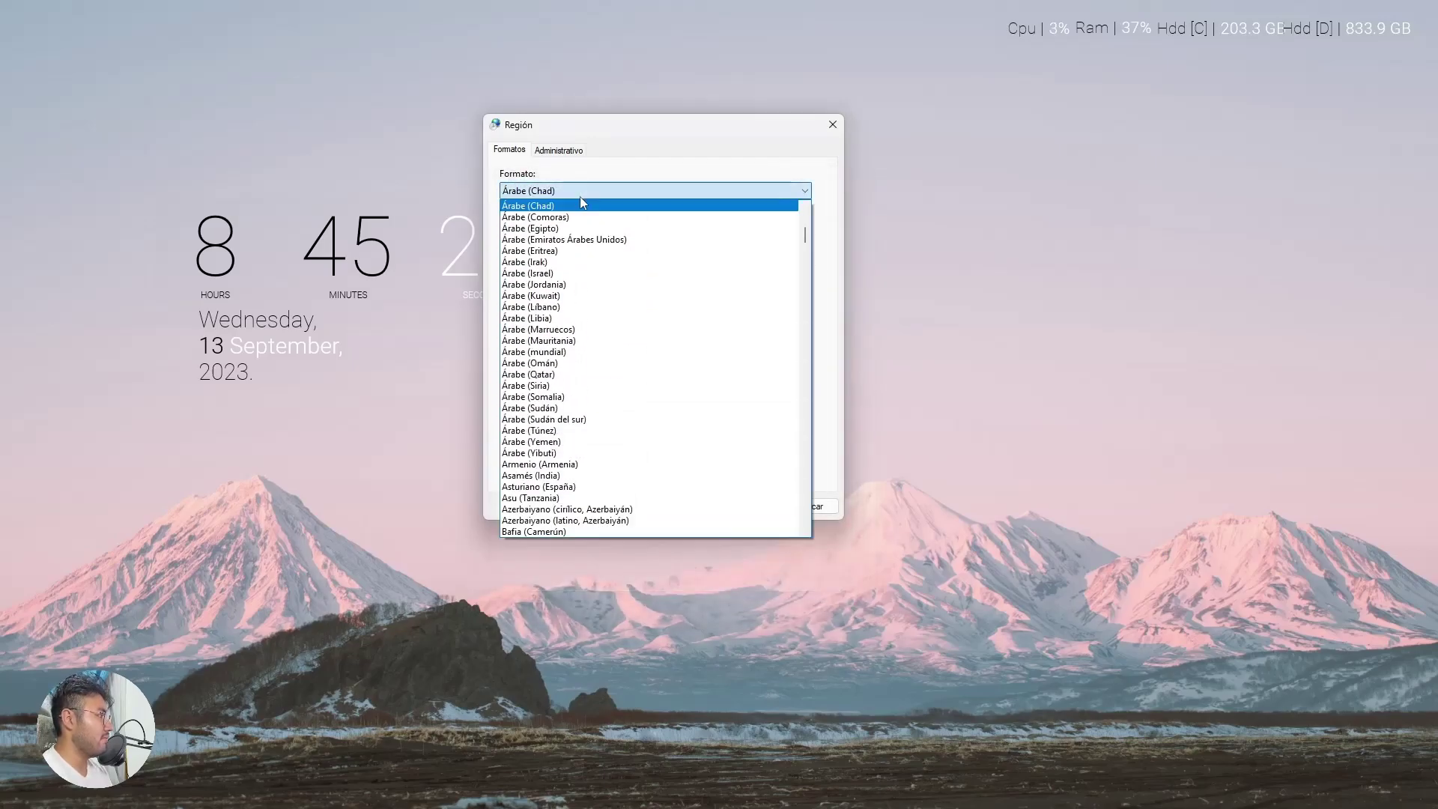
scroll(624, 499, down, 1)
scroll(621, 499, down, 6)
drag(807, 242, 785, 489)
scroll(783, 514, up, 10)
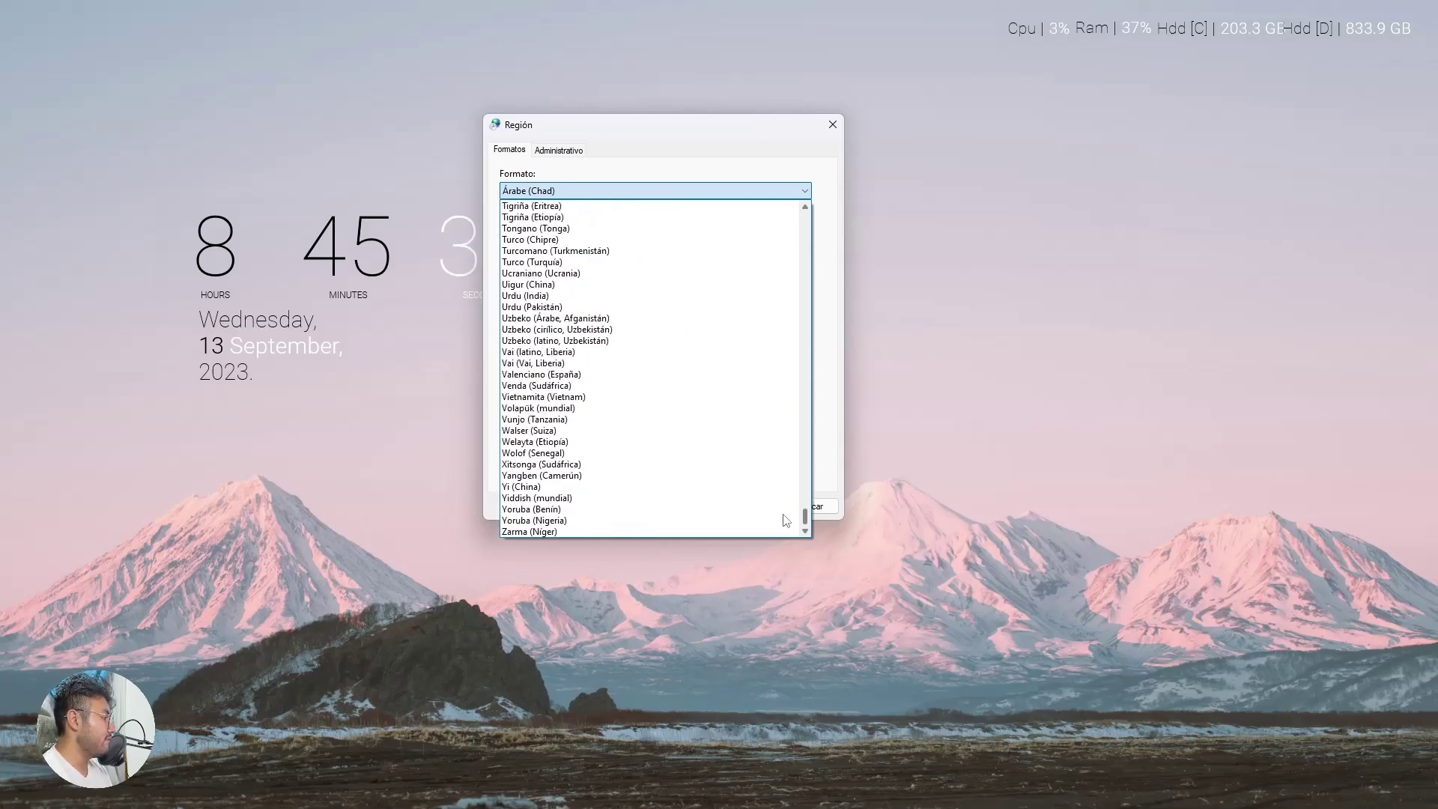
click(782, 514)
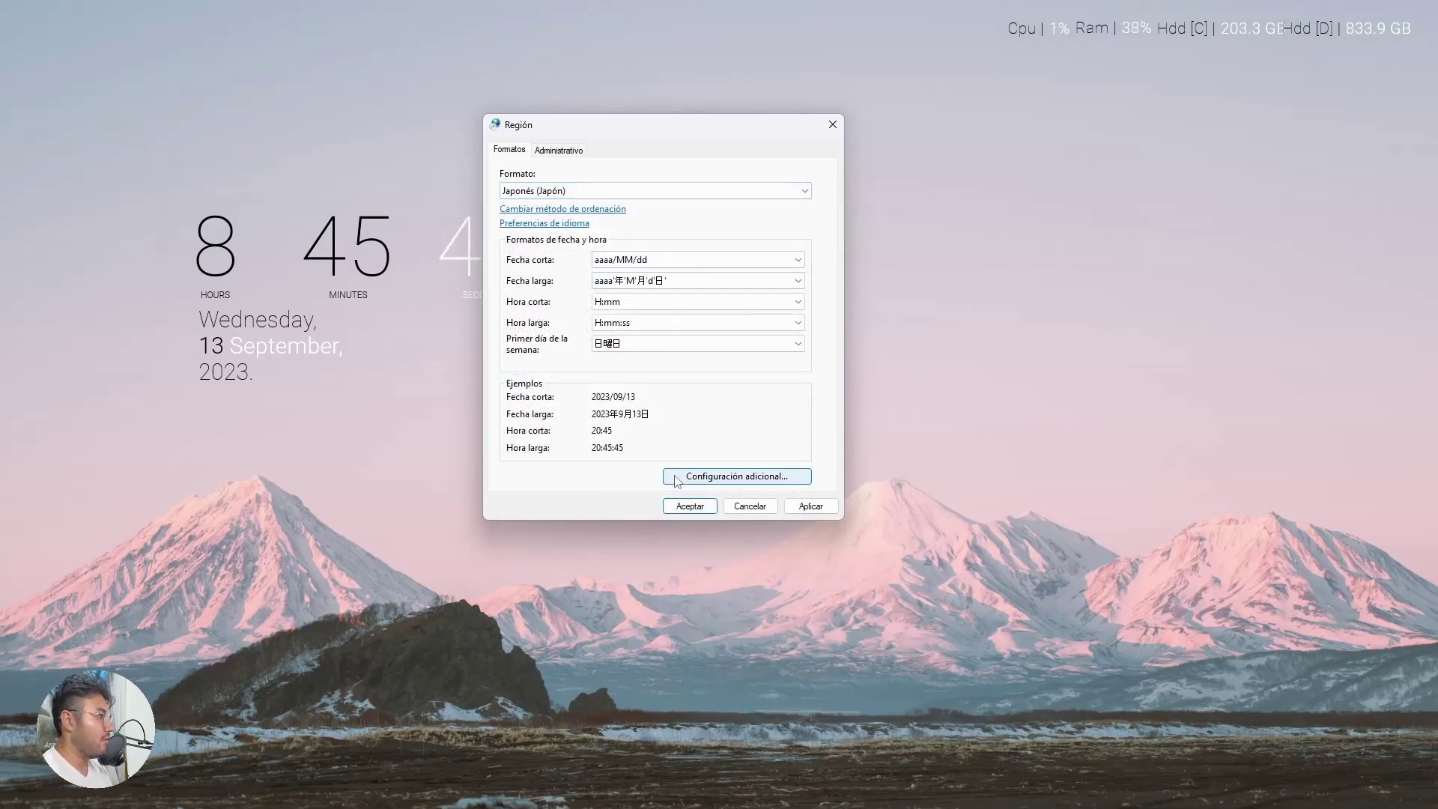
Examine the currency symbols offered for the Japonés (Japón) format and close the customization
click(696, 480)
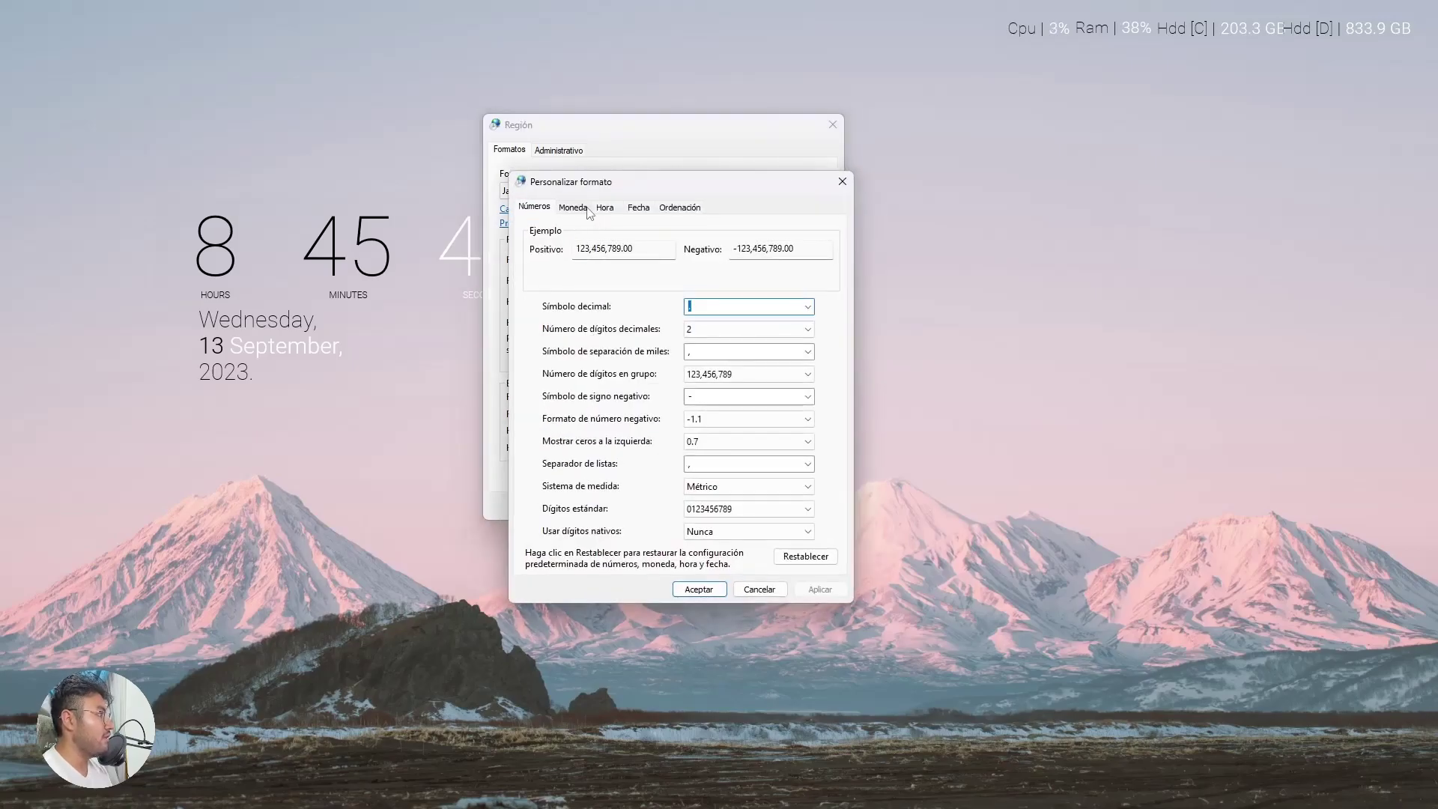
click(573, 207)
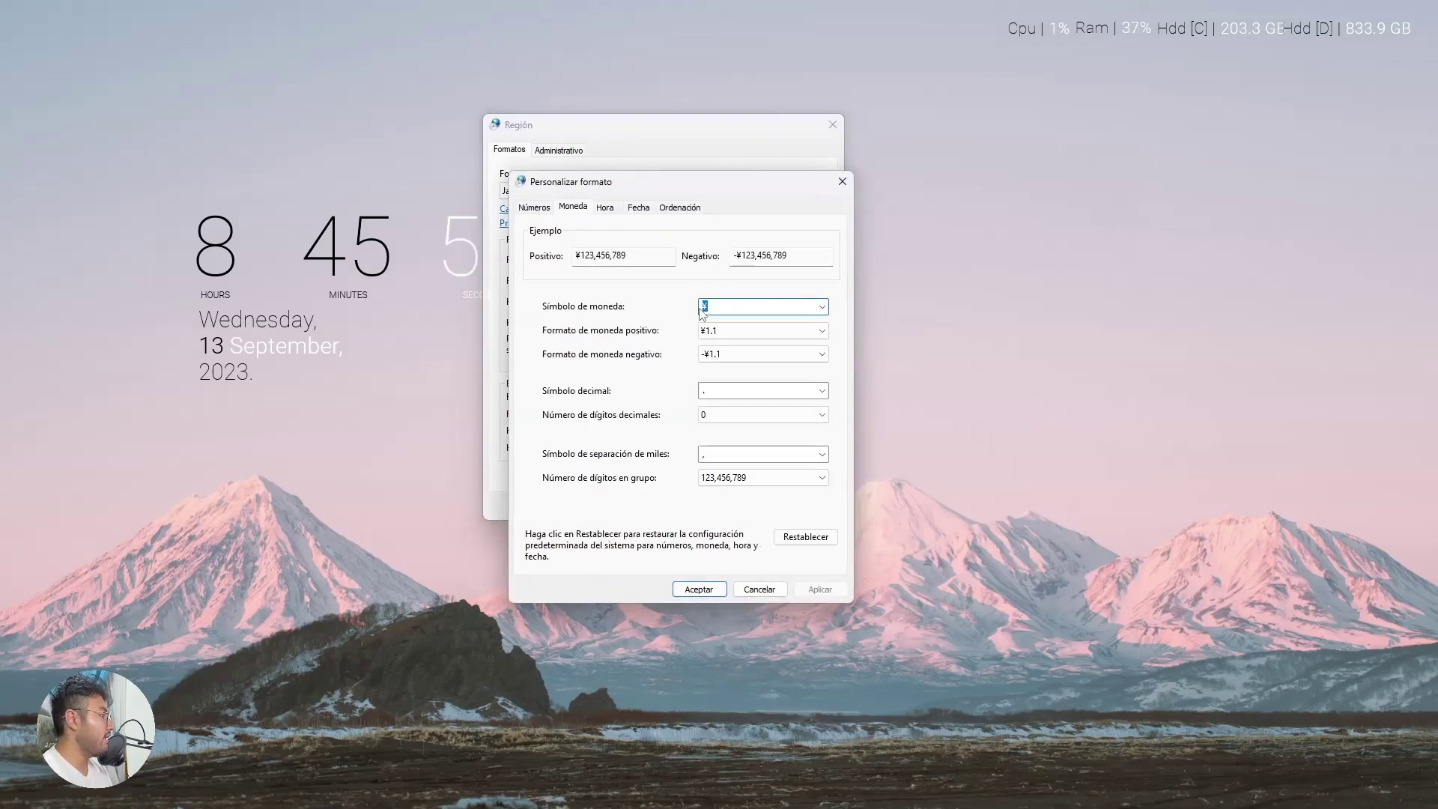
click(822, 307)
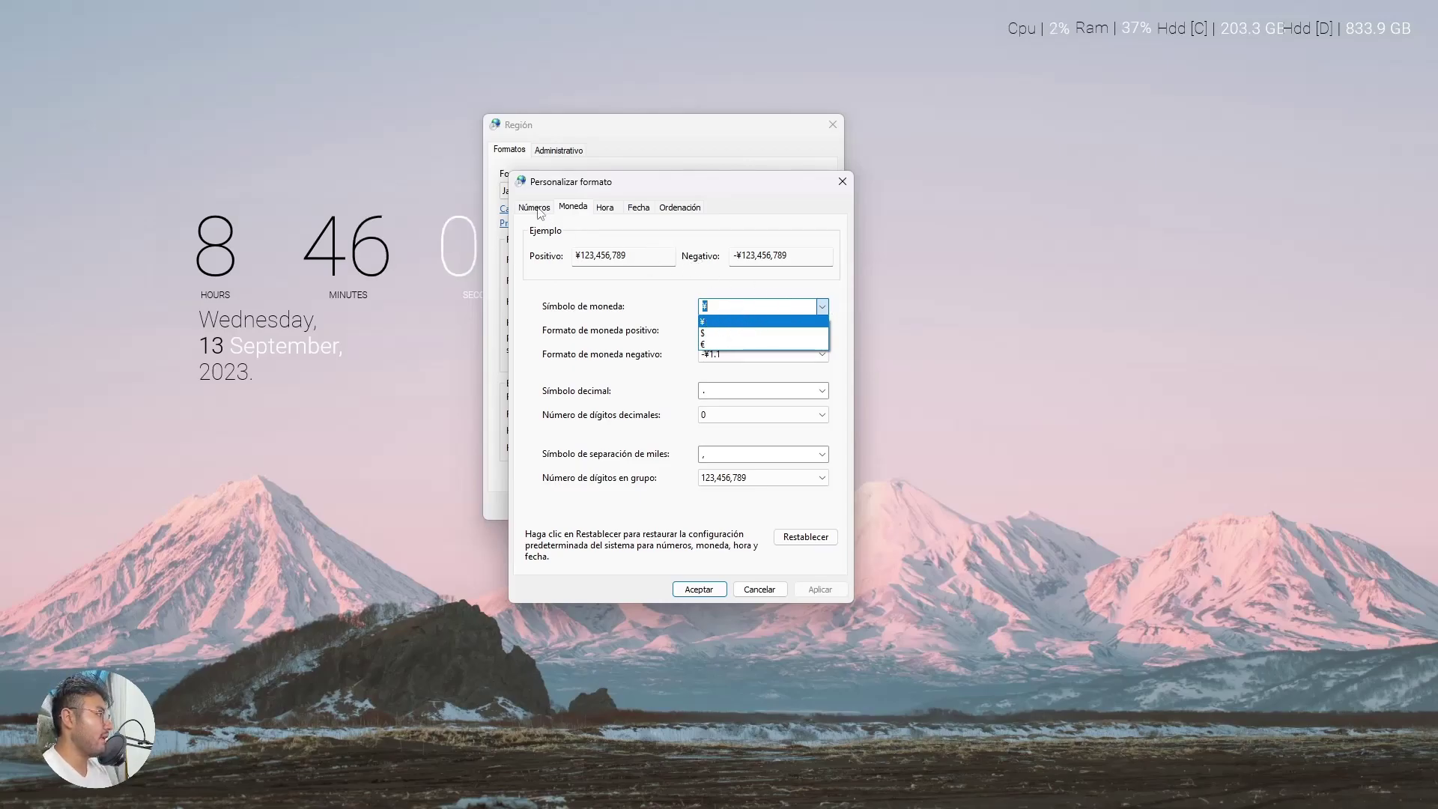
click(661, 312)
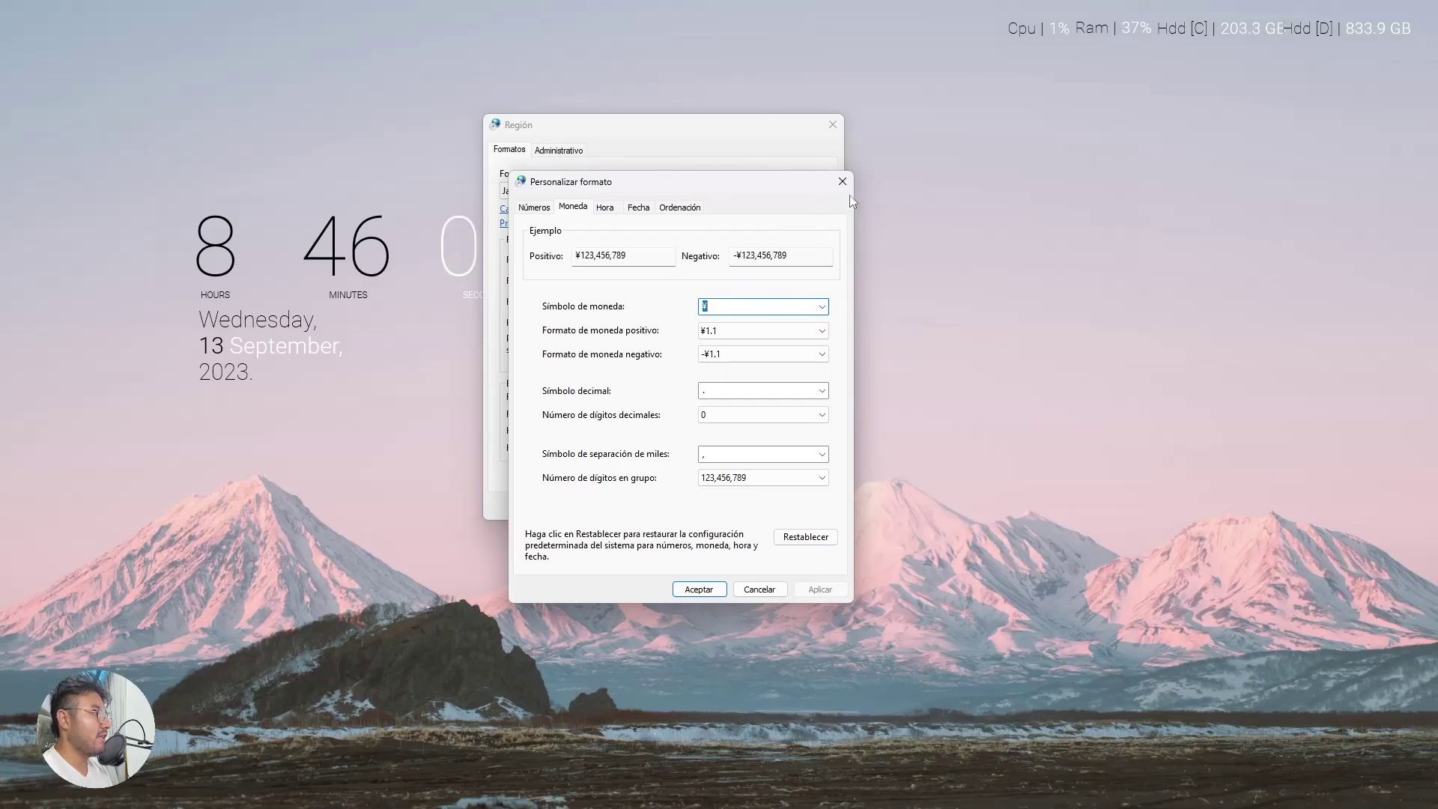
click(848, 186)
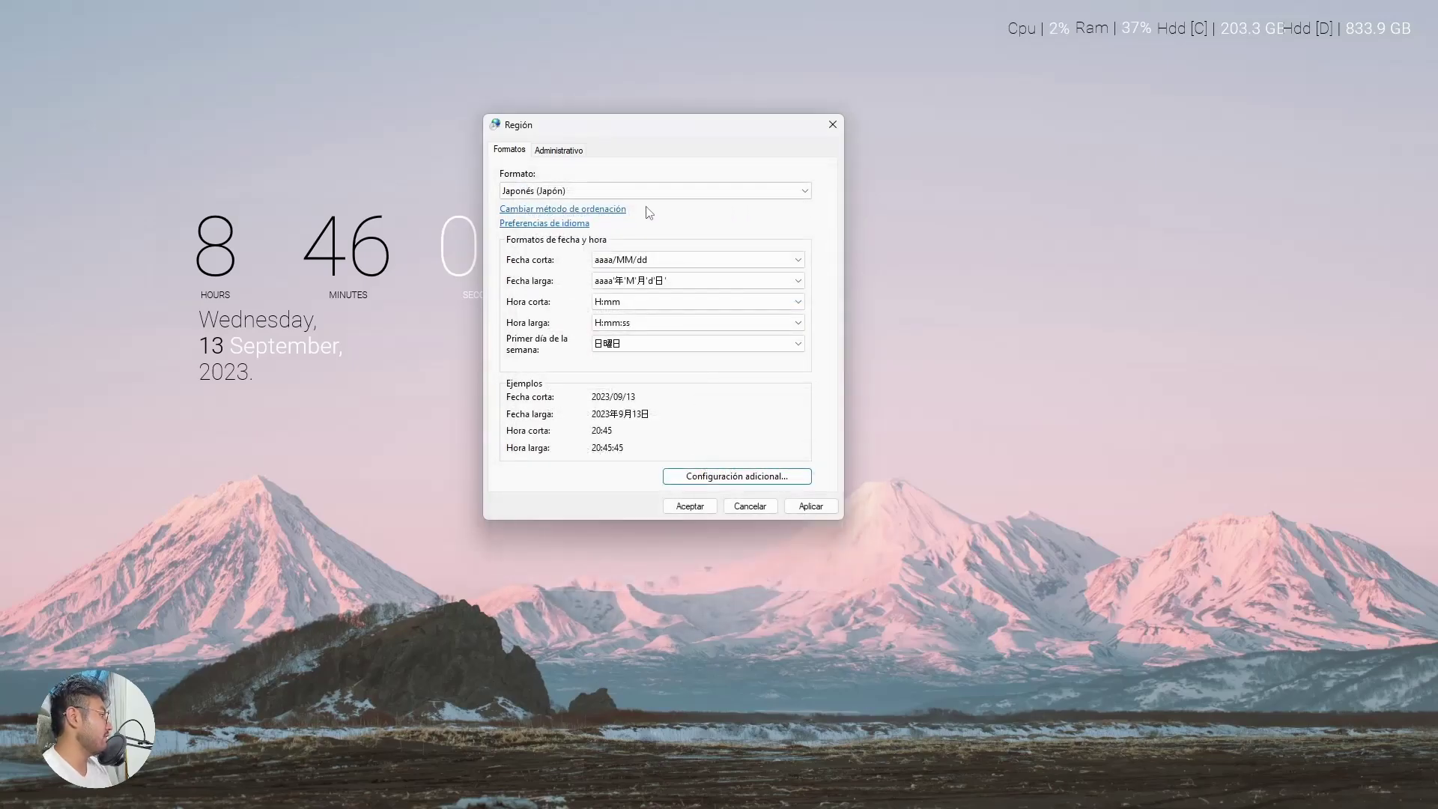
Set the regional format to Español (México) and accept the region settings
click(784, 196)
drag(806, 413, 803, 216)
scroll(657, 455, down, 7)
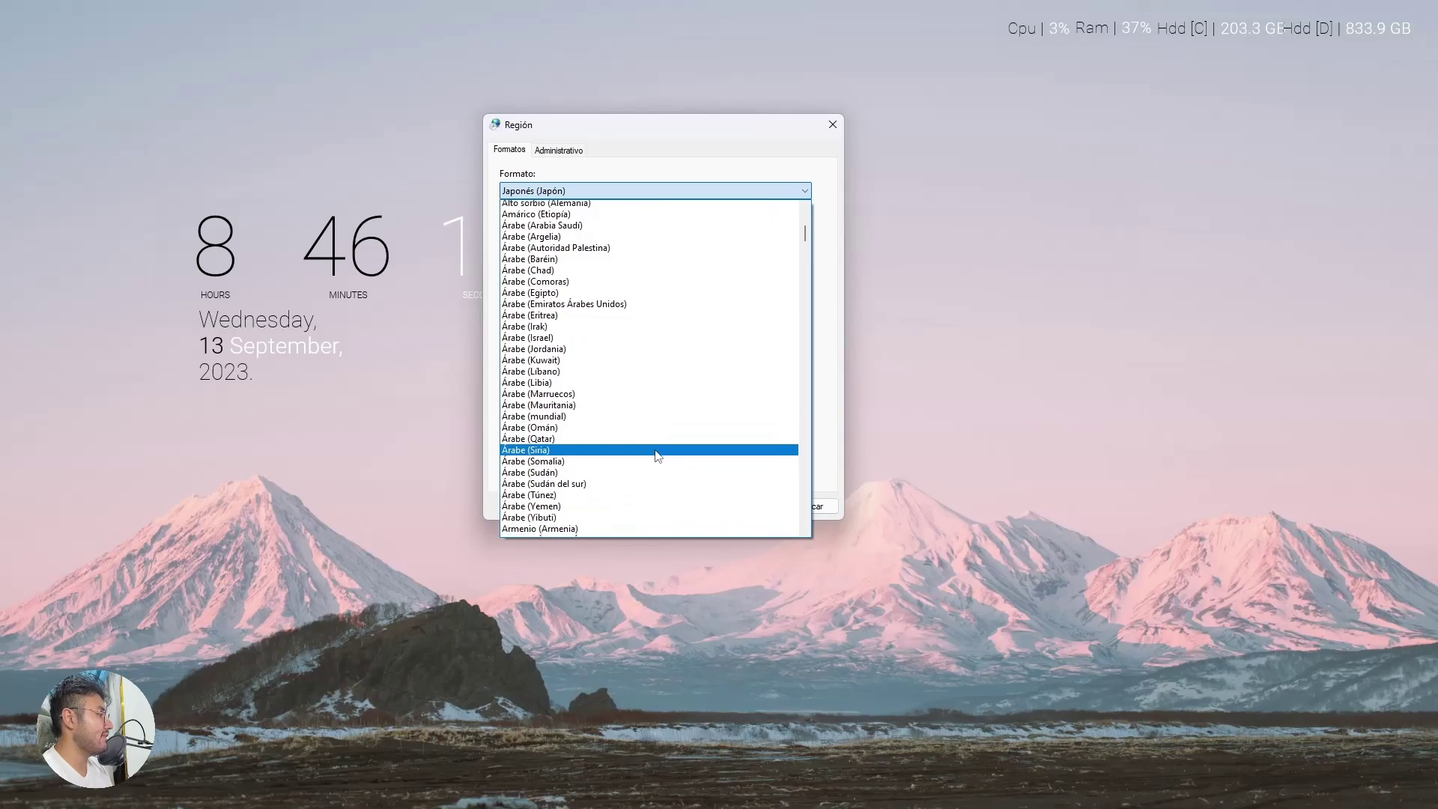
scroll(657, 456, down, 3)
drag(807, 235, 802, 275)
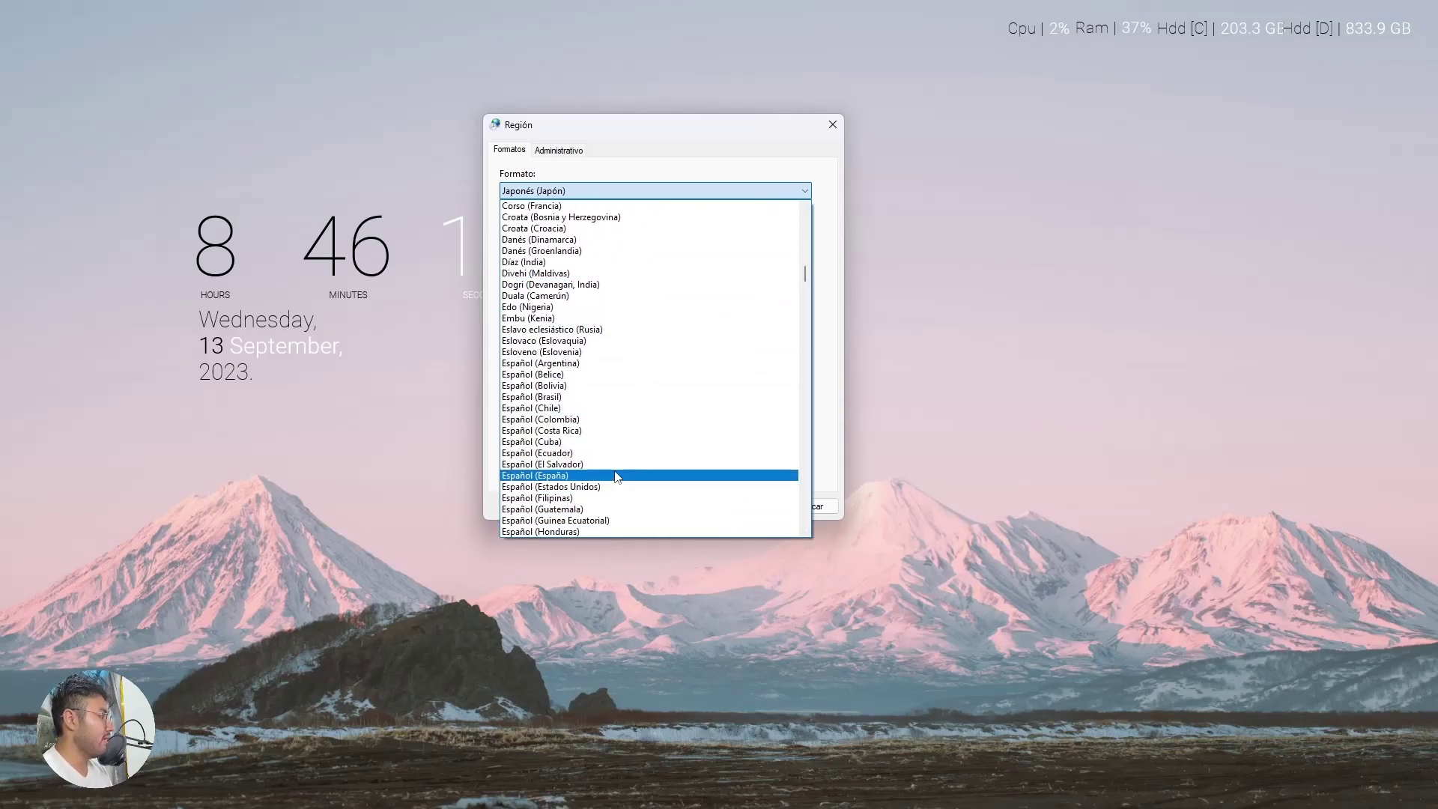
scroll(633, 463, down, 3)
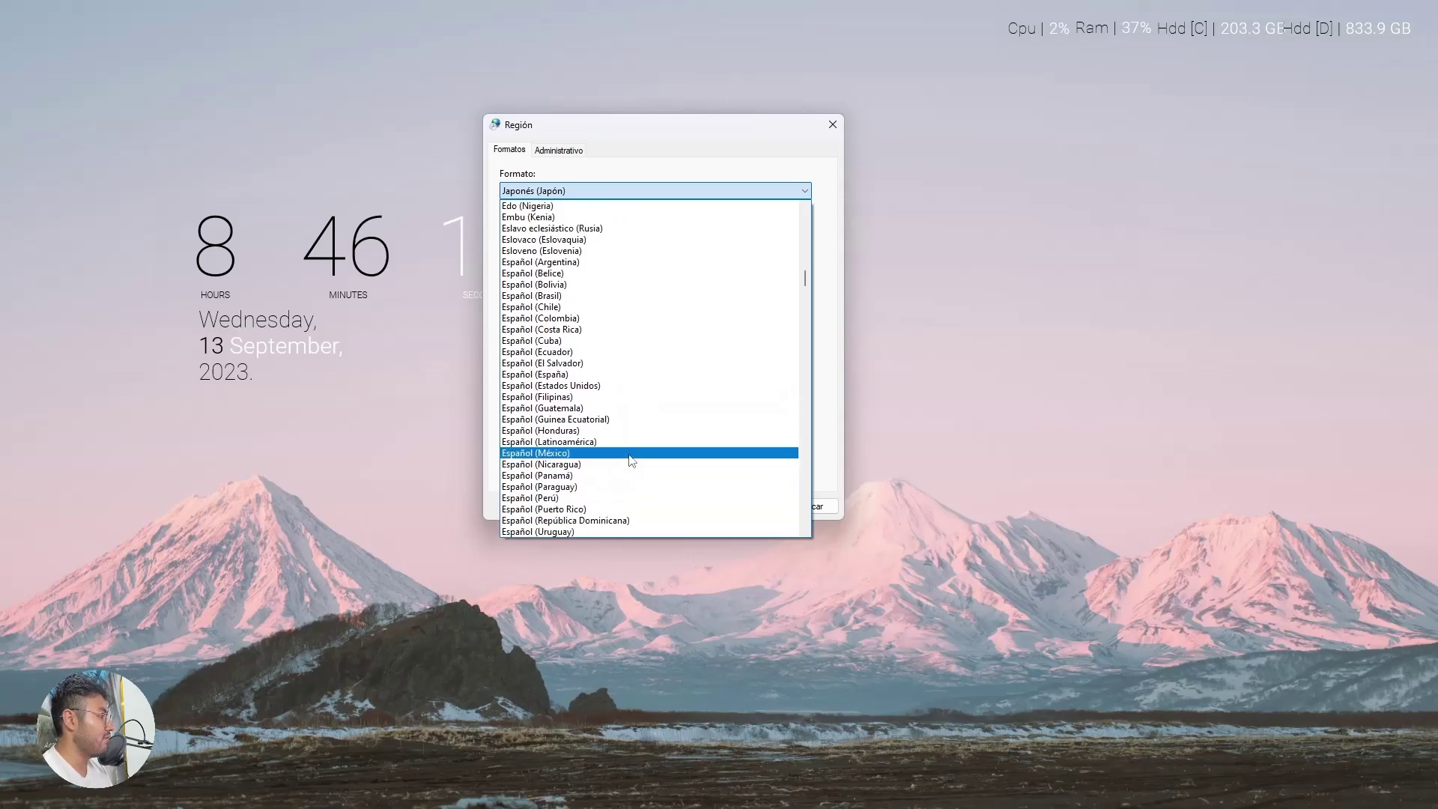
click(593, 454)
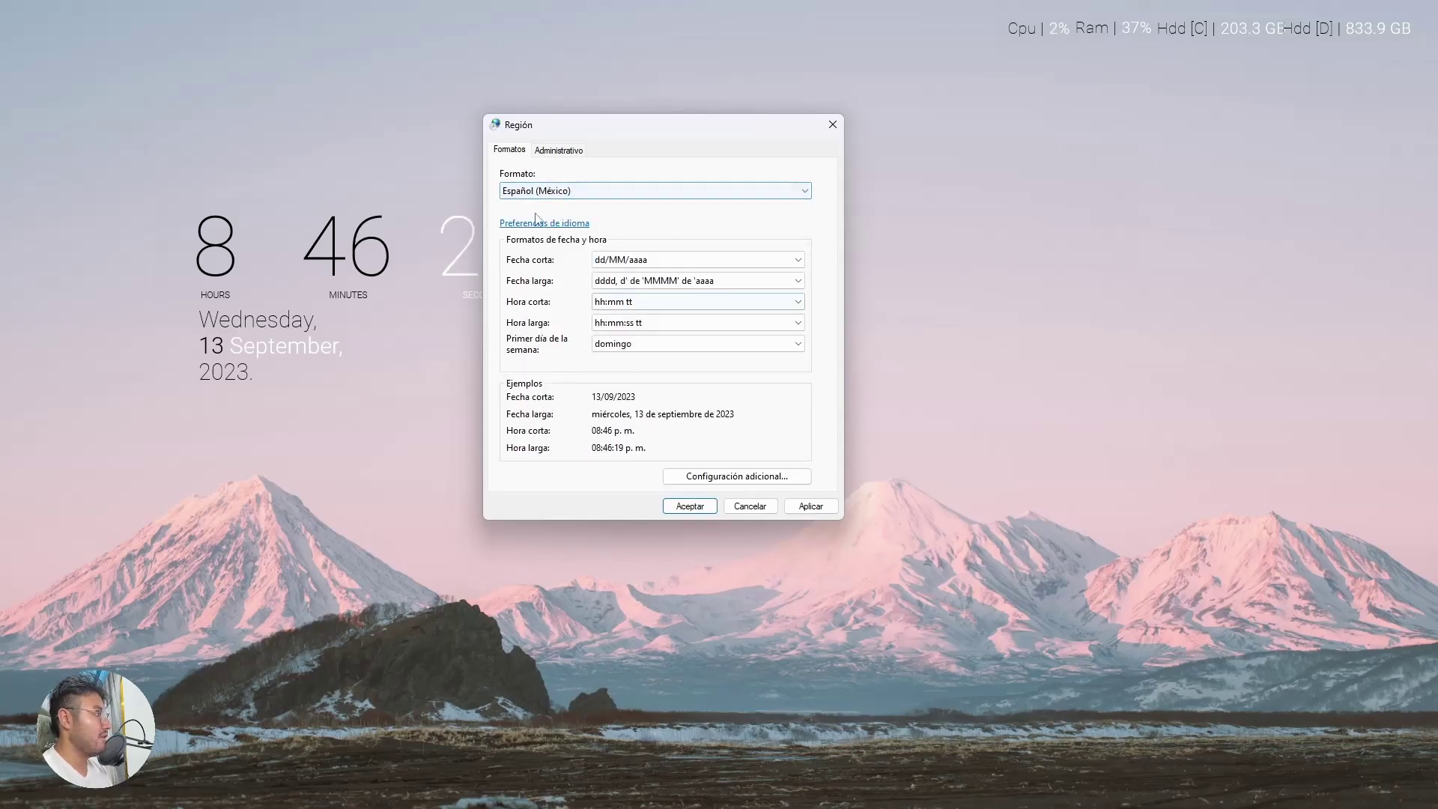
click(688, 507)
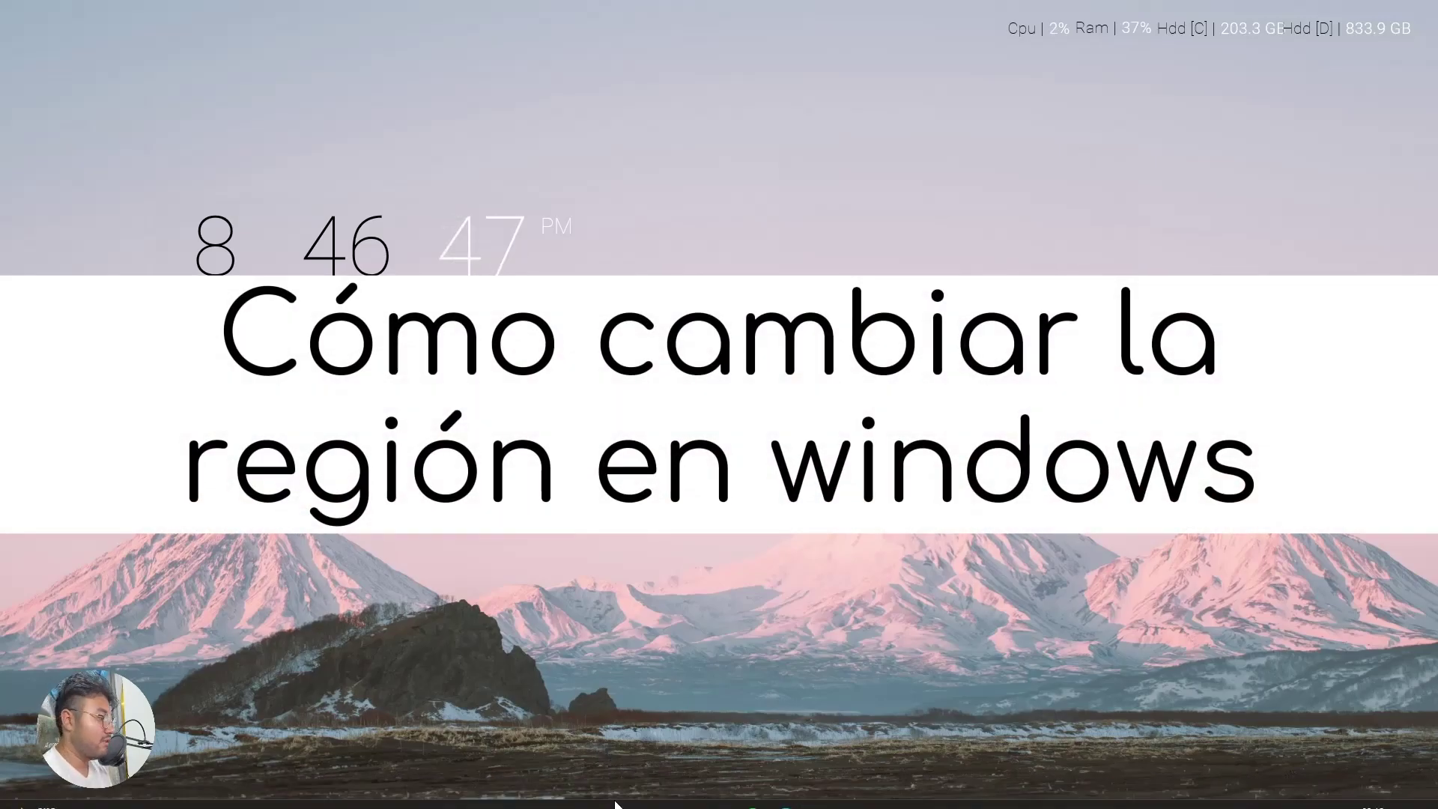
Open the Región settings through the Reloj y región category of the Control Panel
click(620, 791)
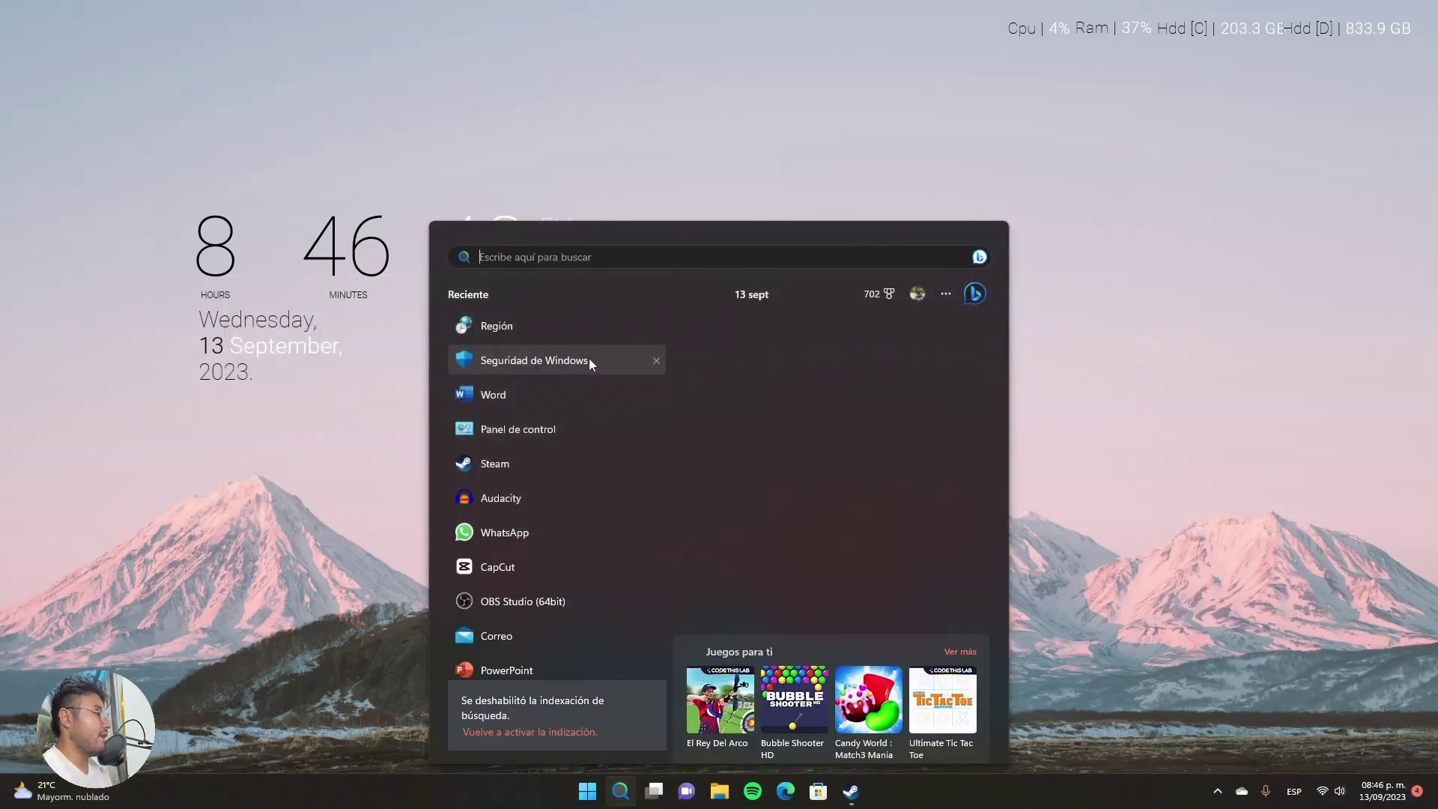
click(596, 434)
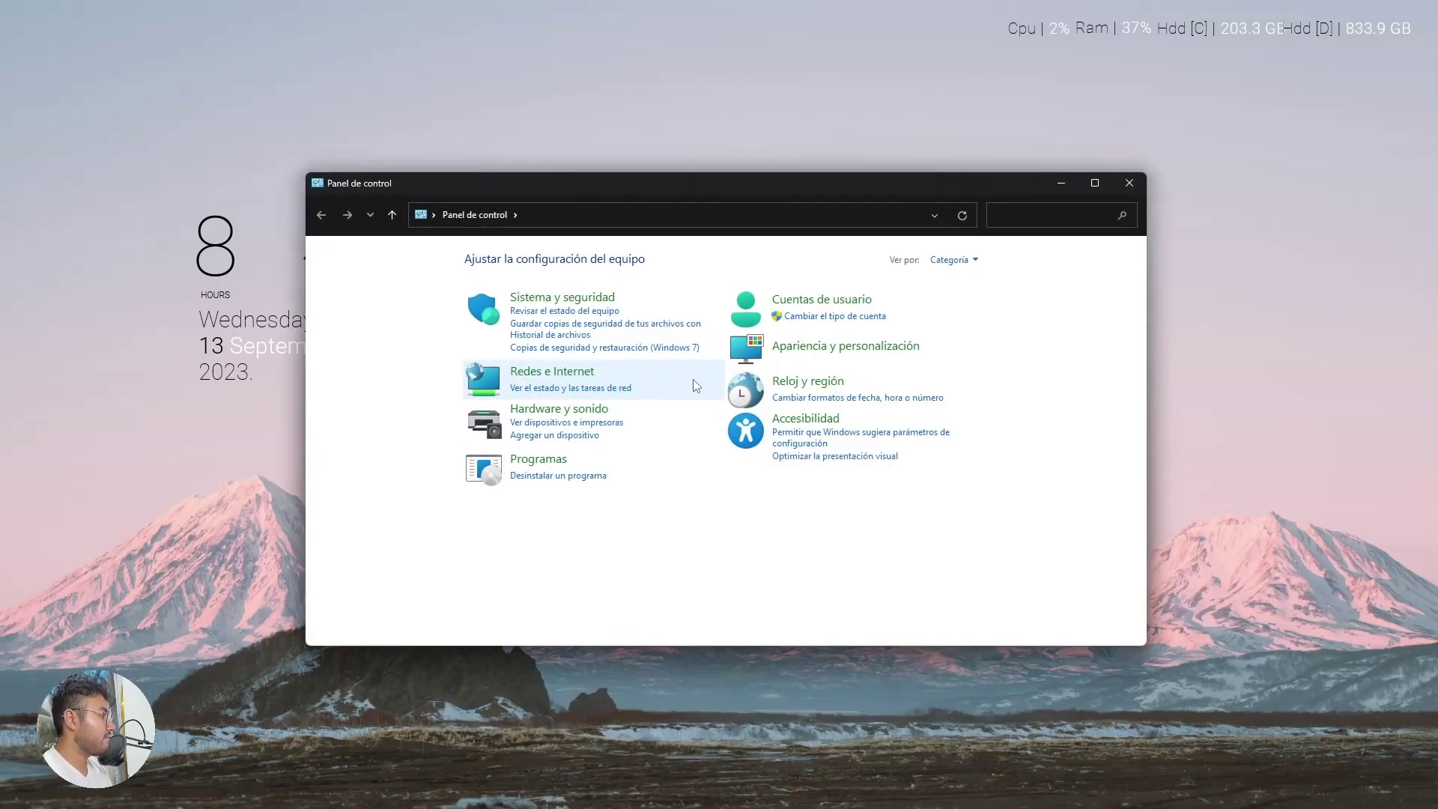
click(821, 389)
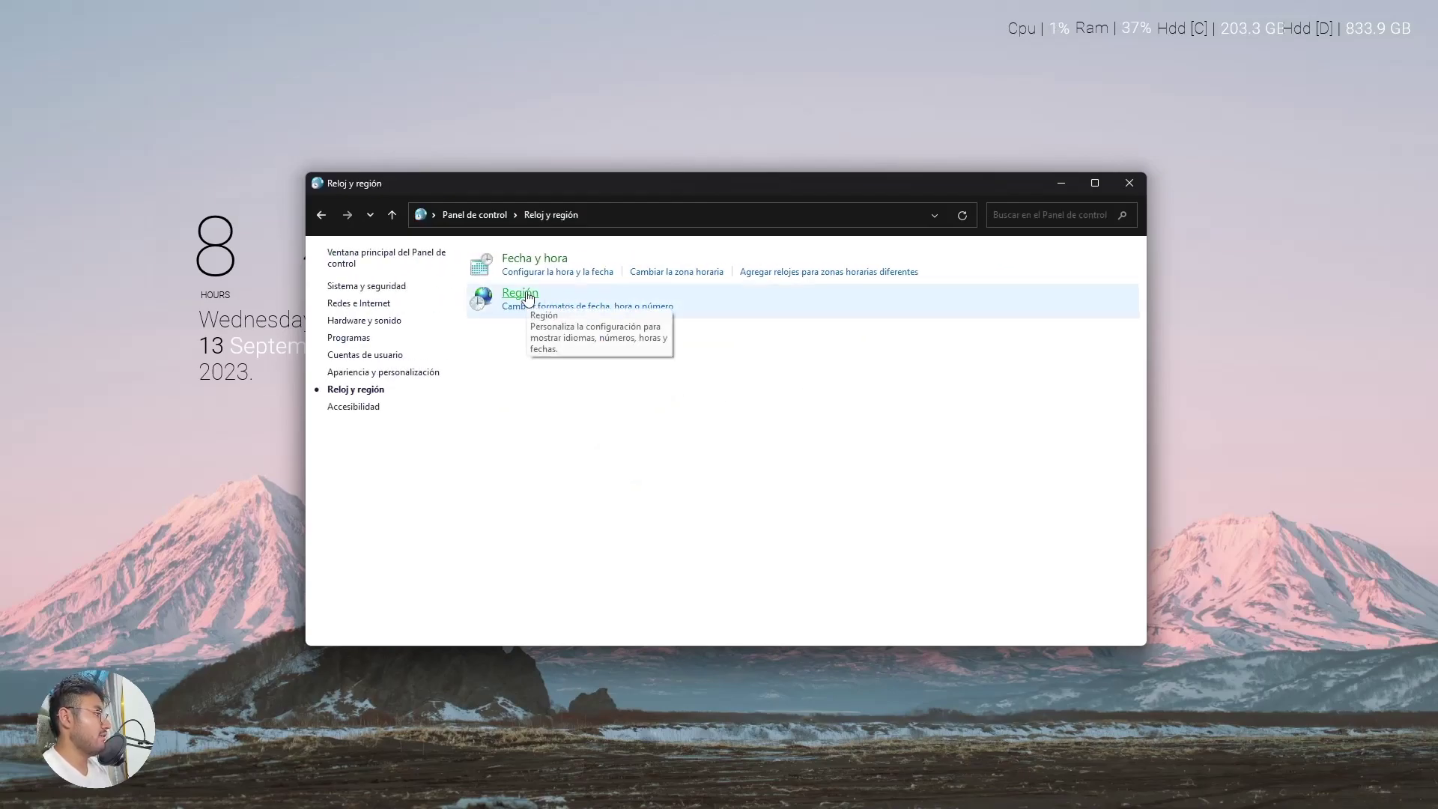
key(alt+Left)
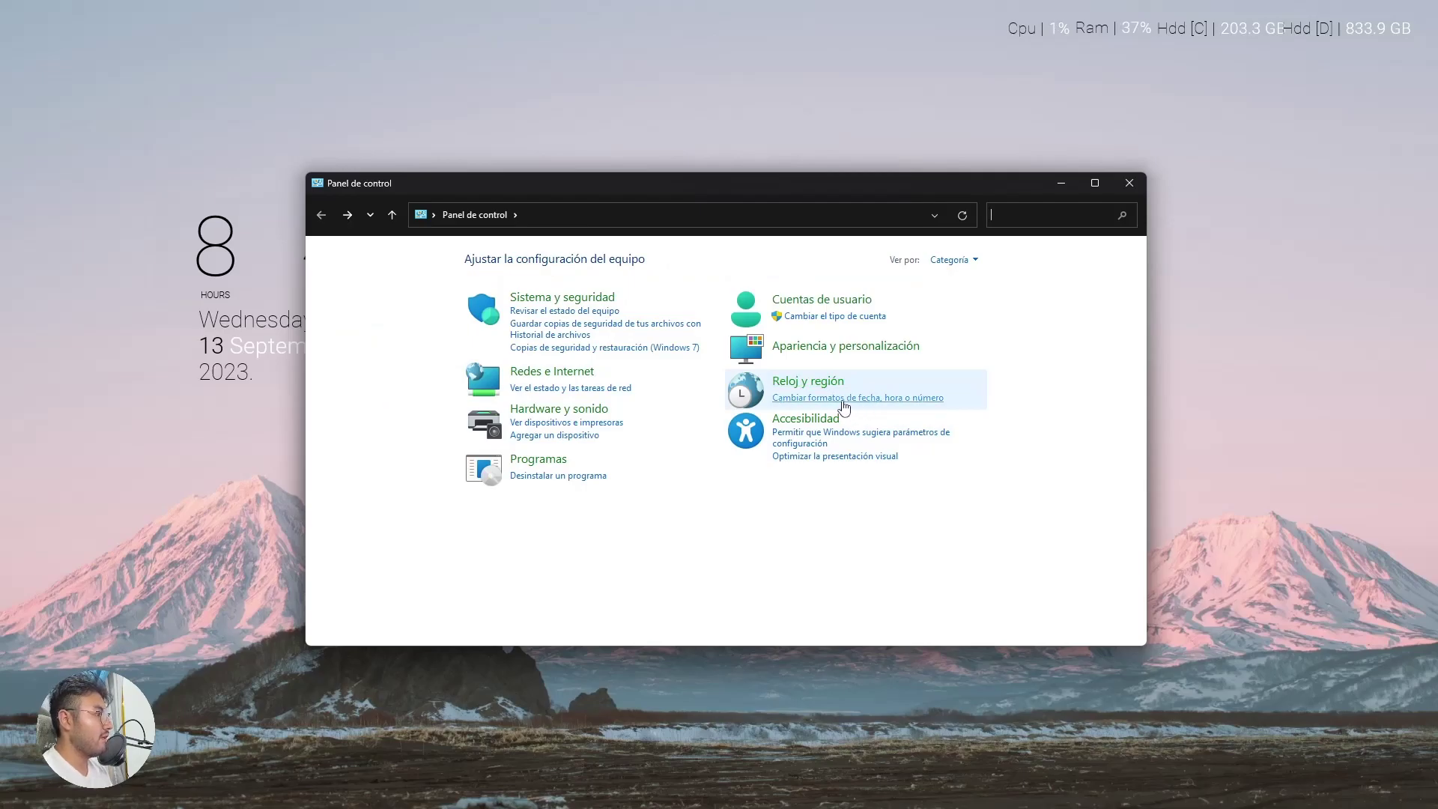
click(811, 384)
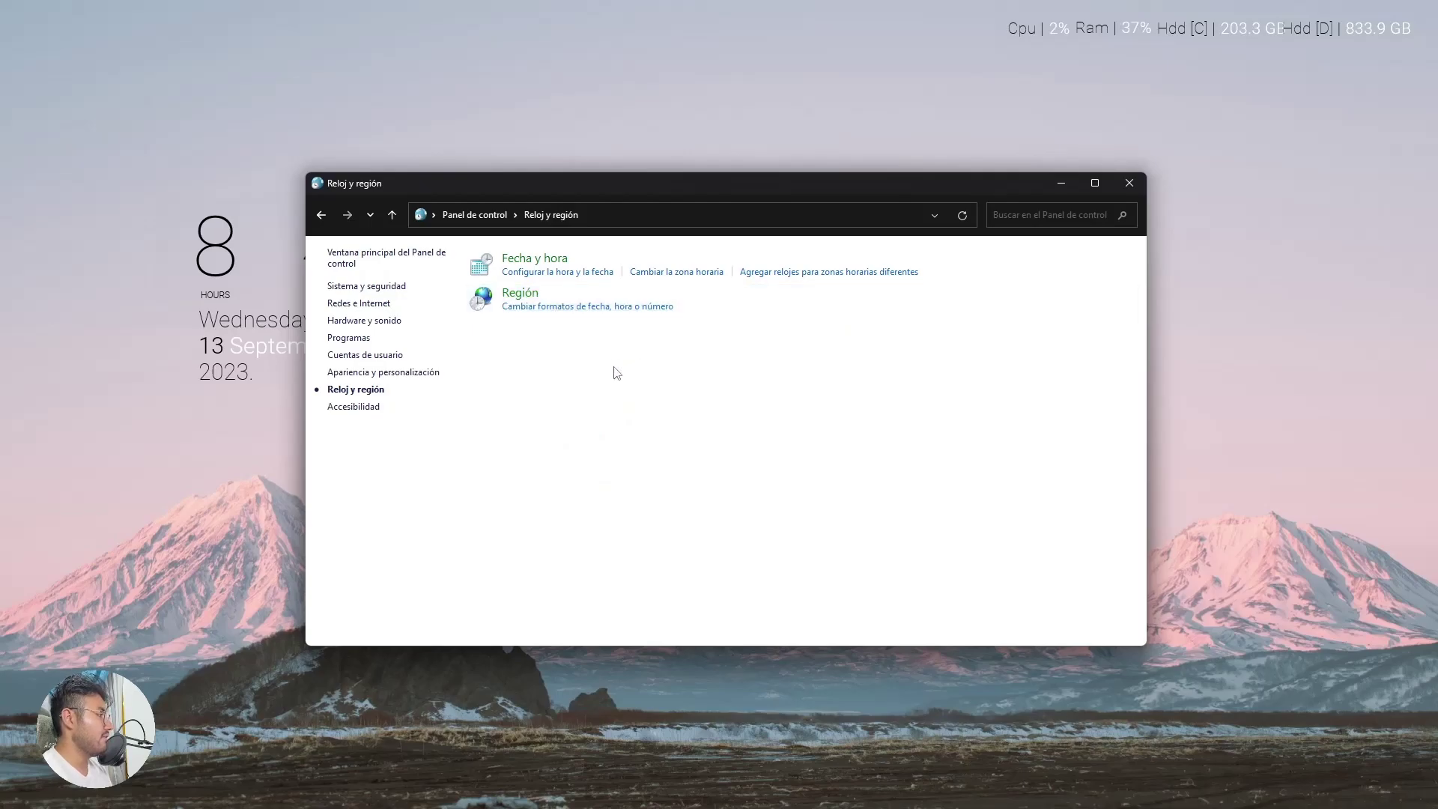
click(534, 306)
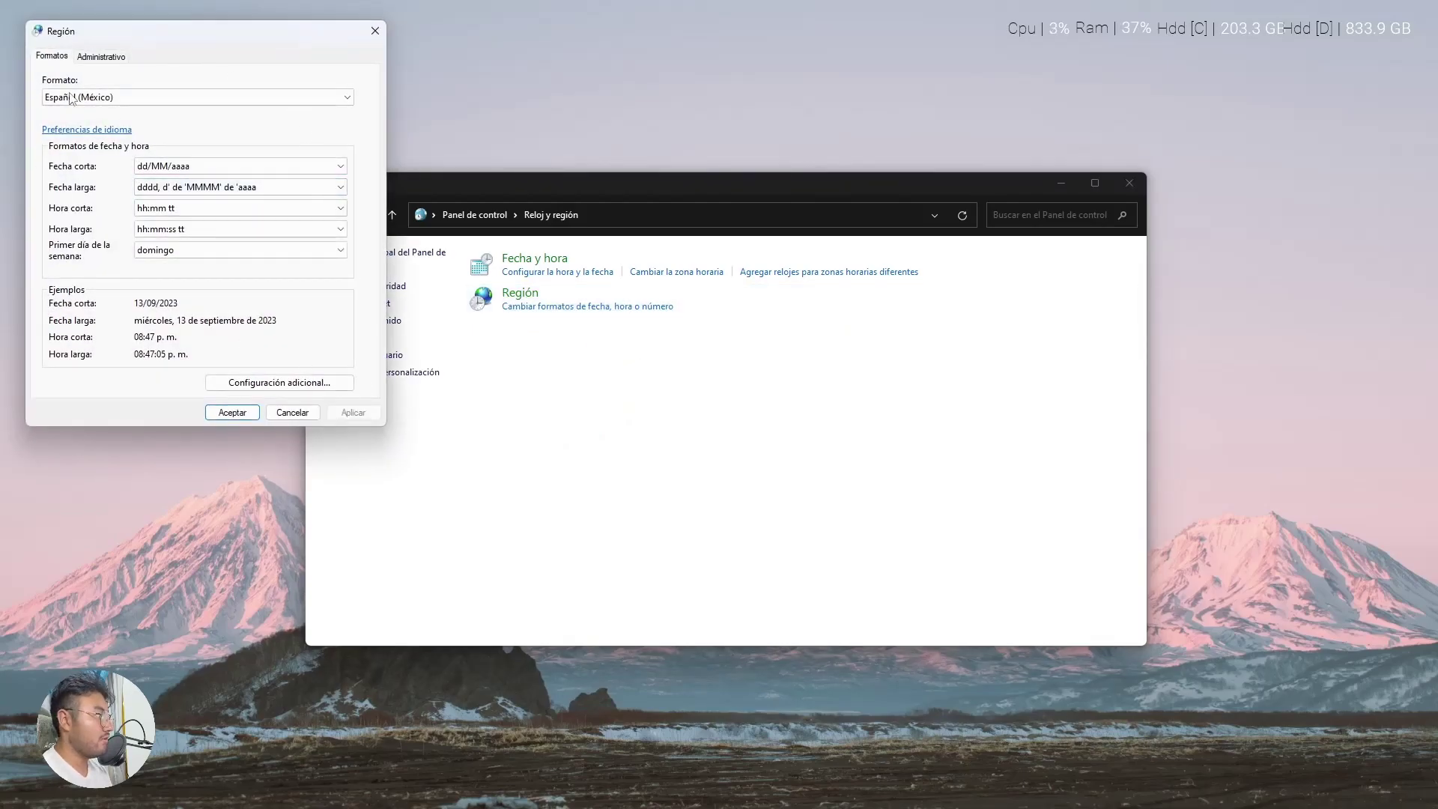
Examine the currency settings of the current regional format, closing the Región dialogs and the Control Panel when done
drag(157, 22, 540, 133)
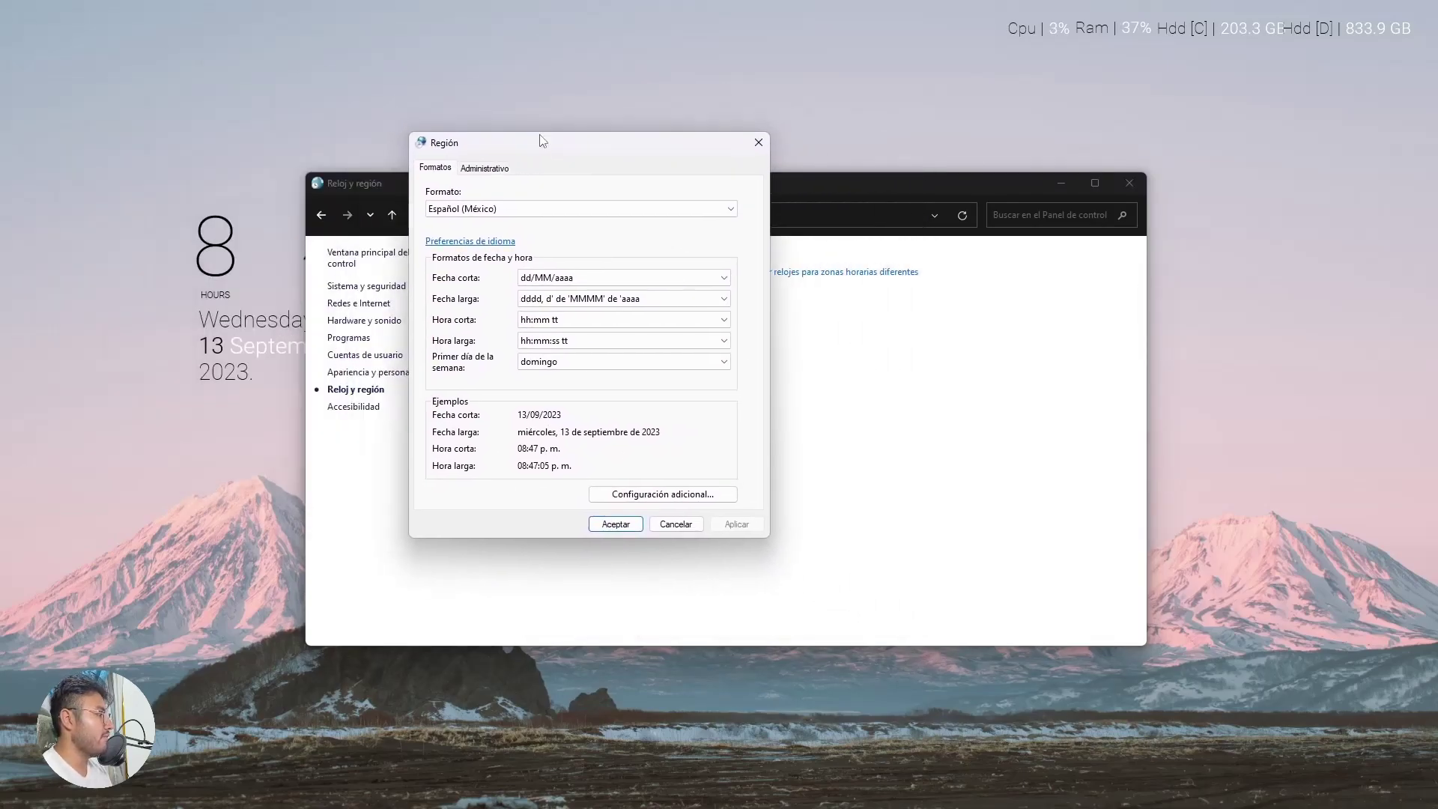
click(665, 494)
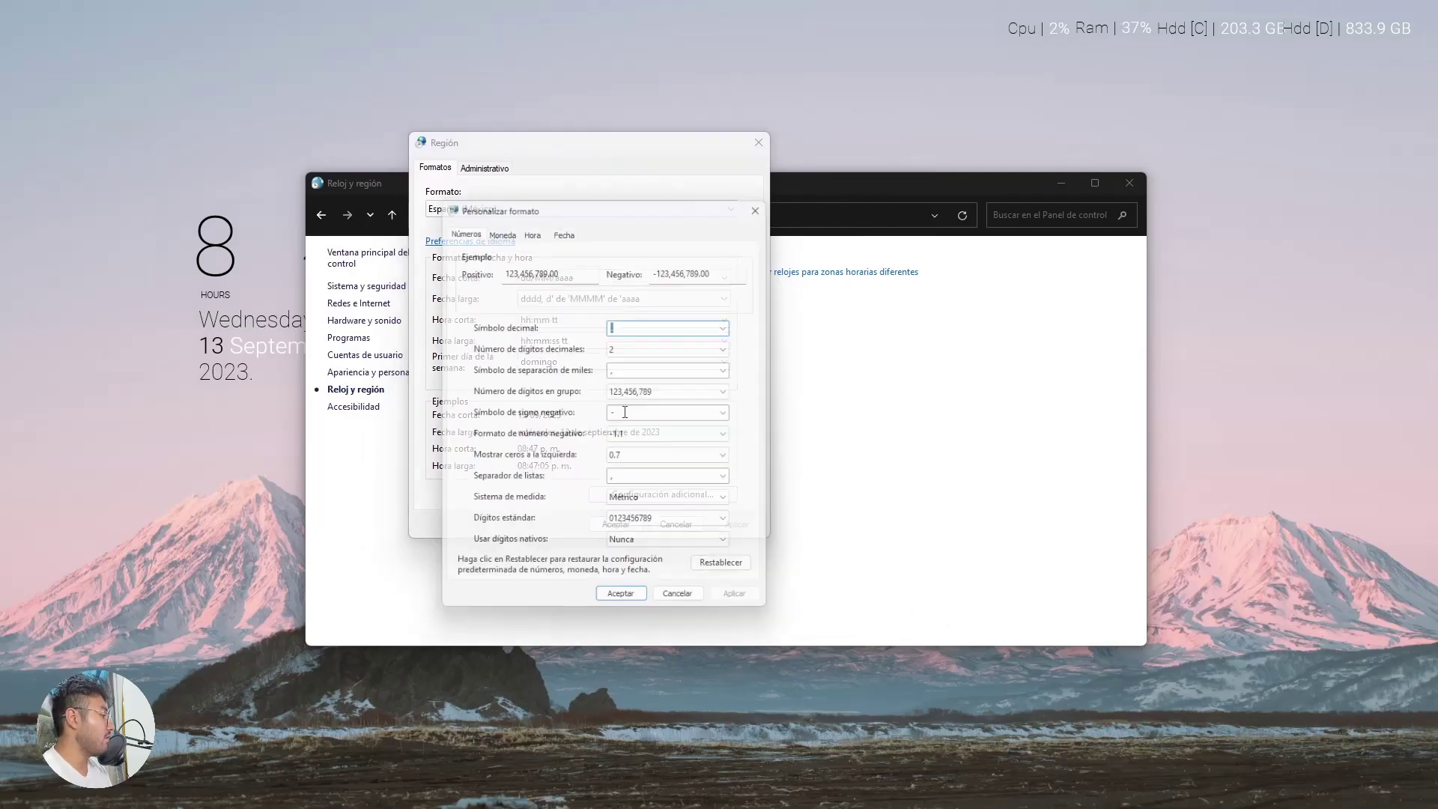
click(487, 226)
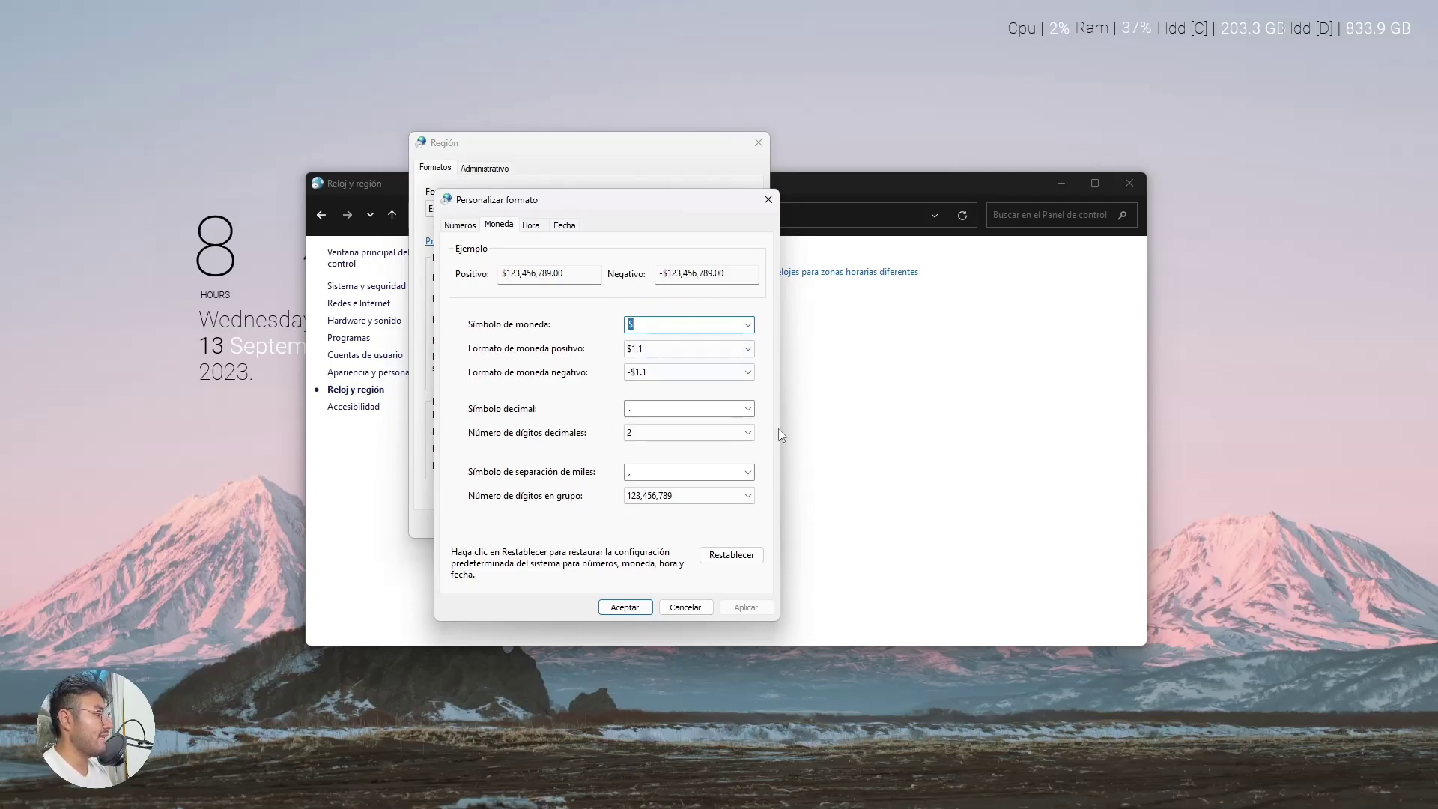
click(769, 199)
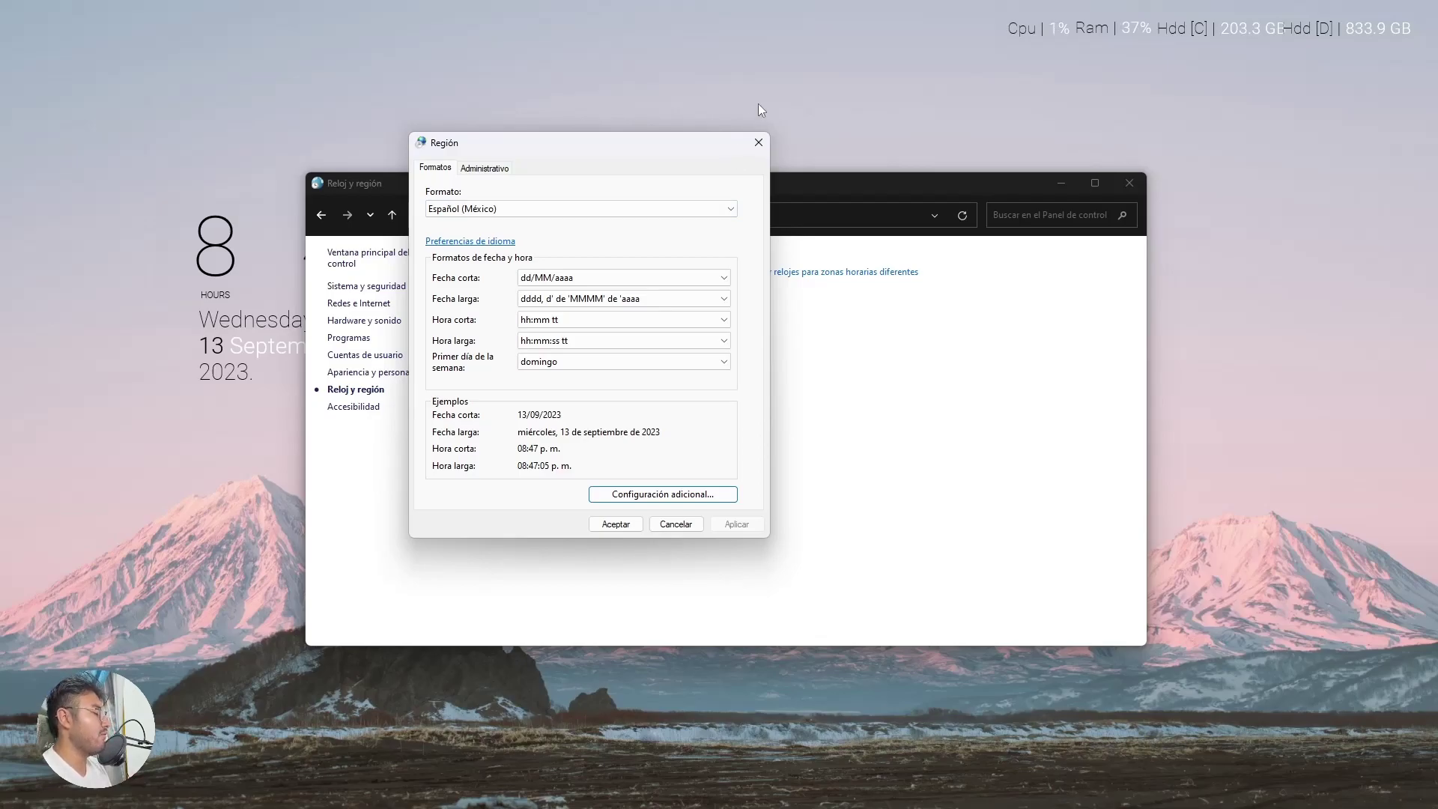
click(757, 144)
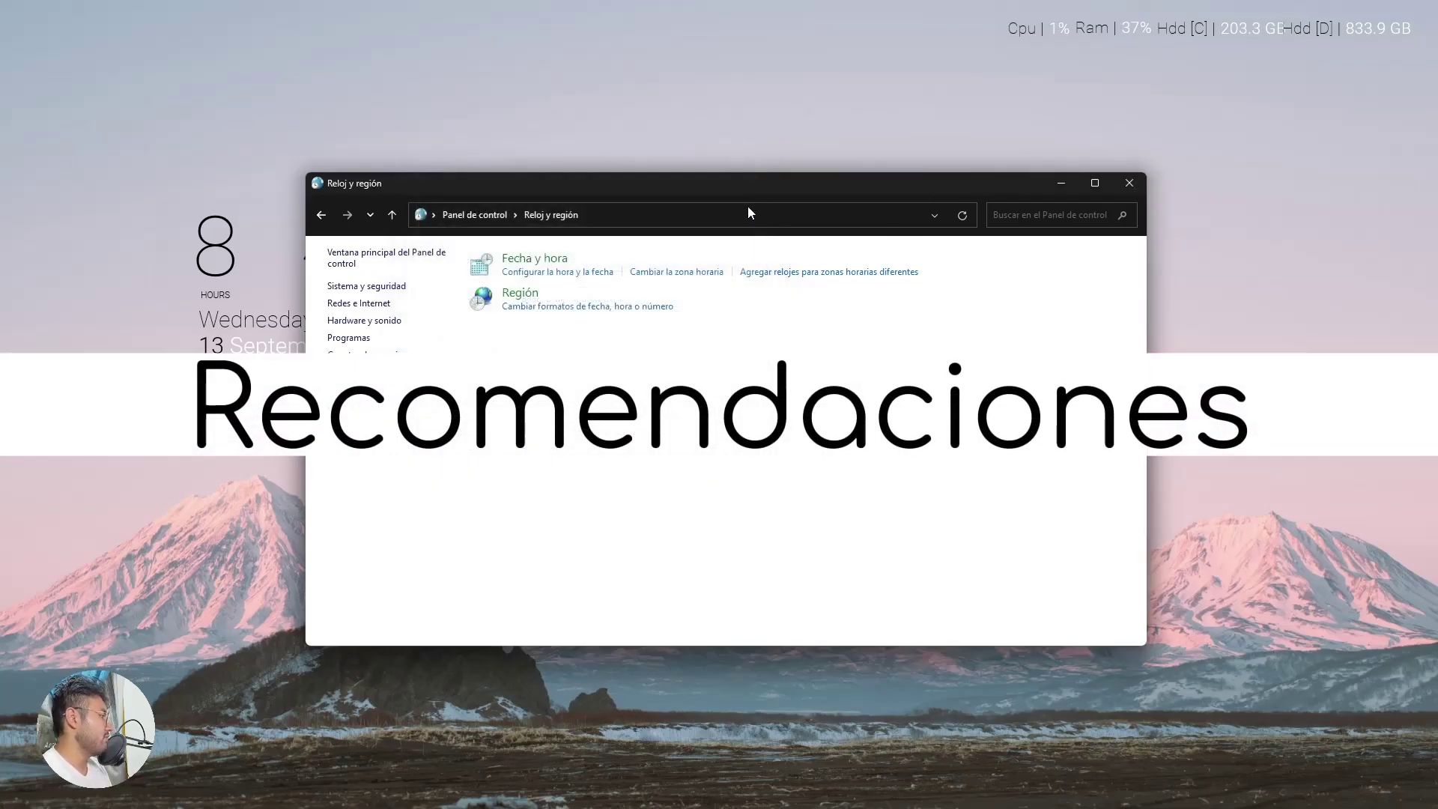
click(1136, 183)
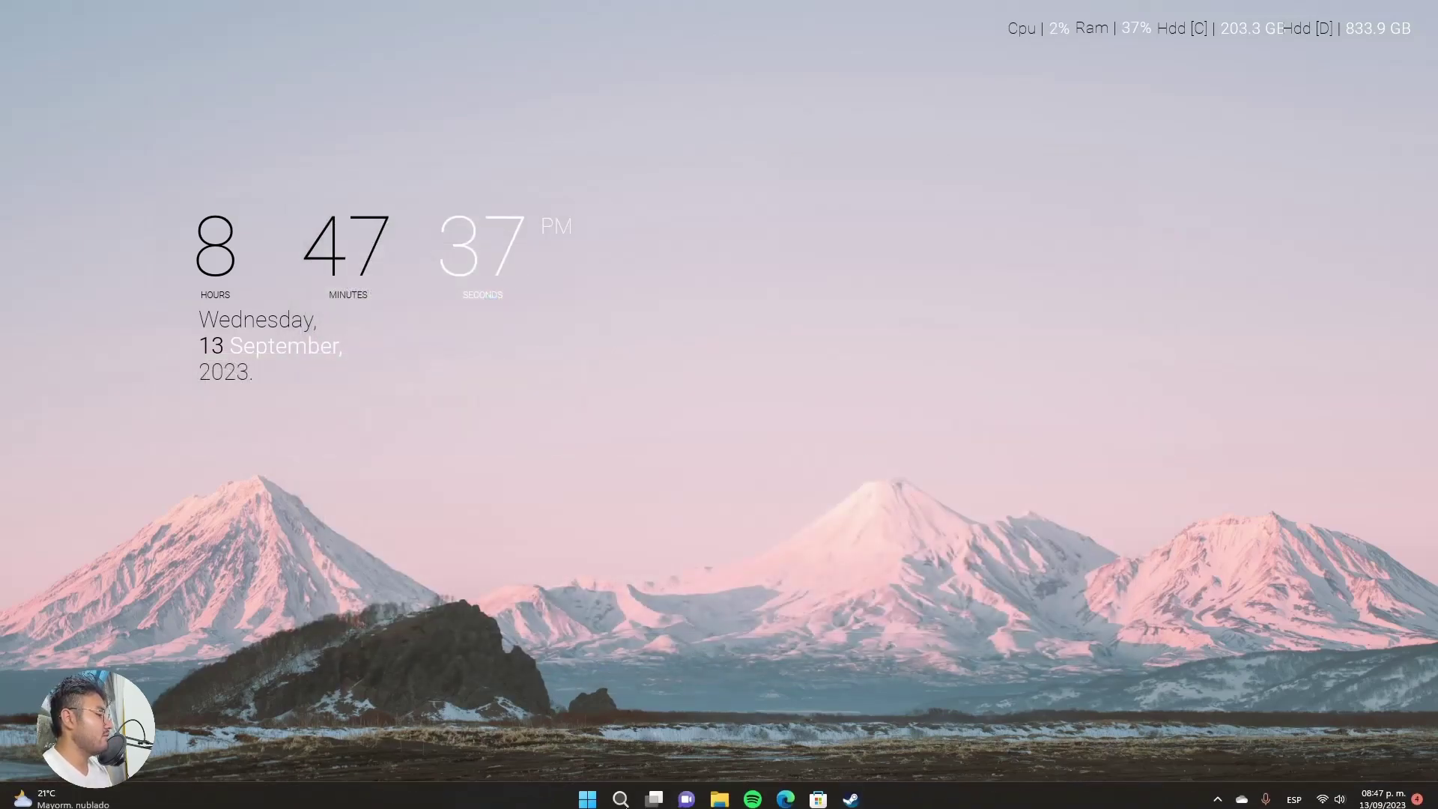
Switch to Microsoft Edge, open the AliExpress site and dismiss the page-restore and translation prompts
click(785, 791)
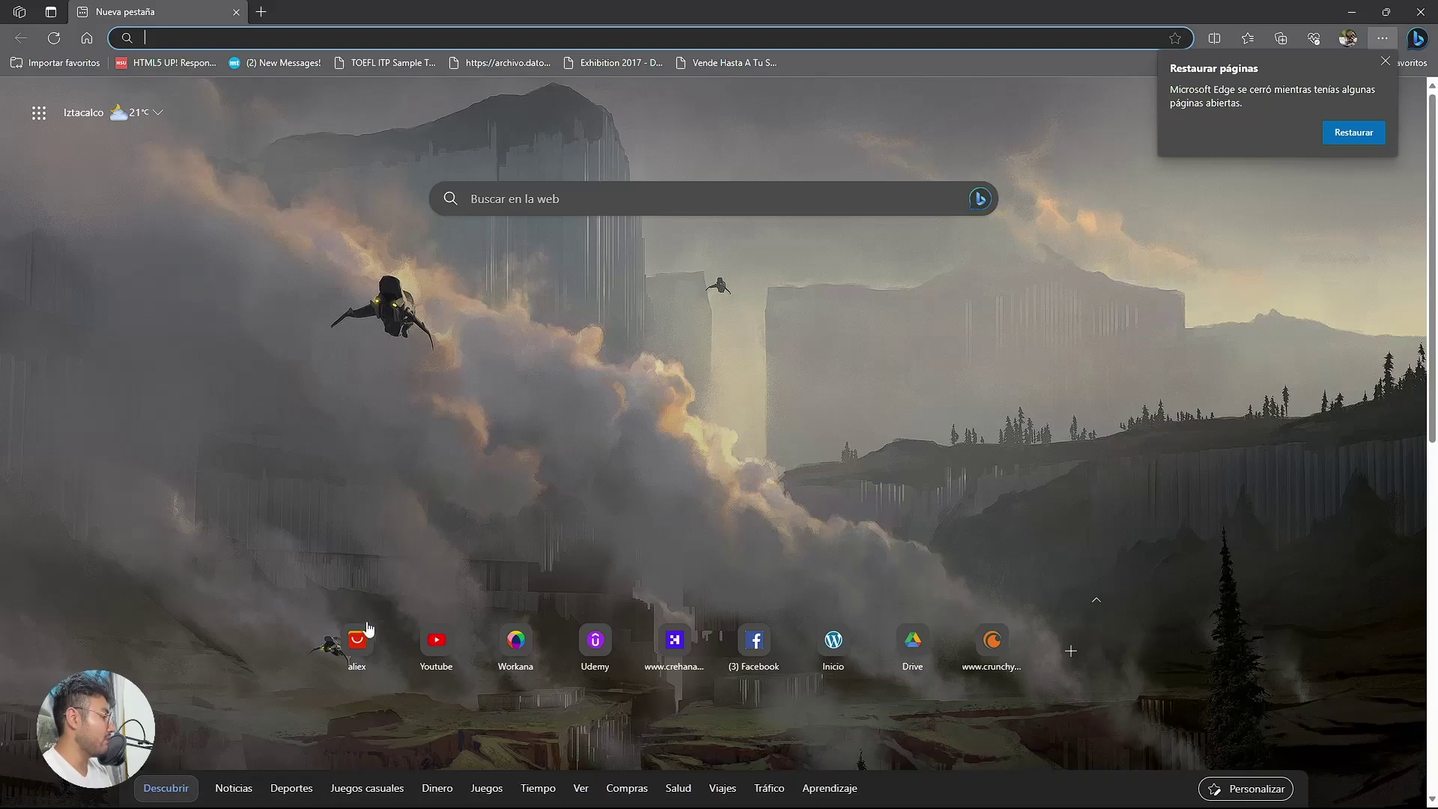
click(352, 640)
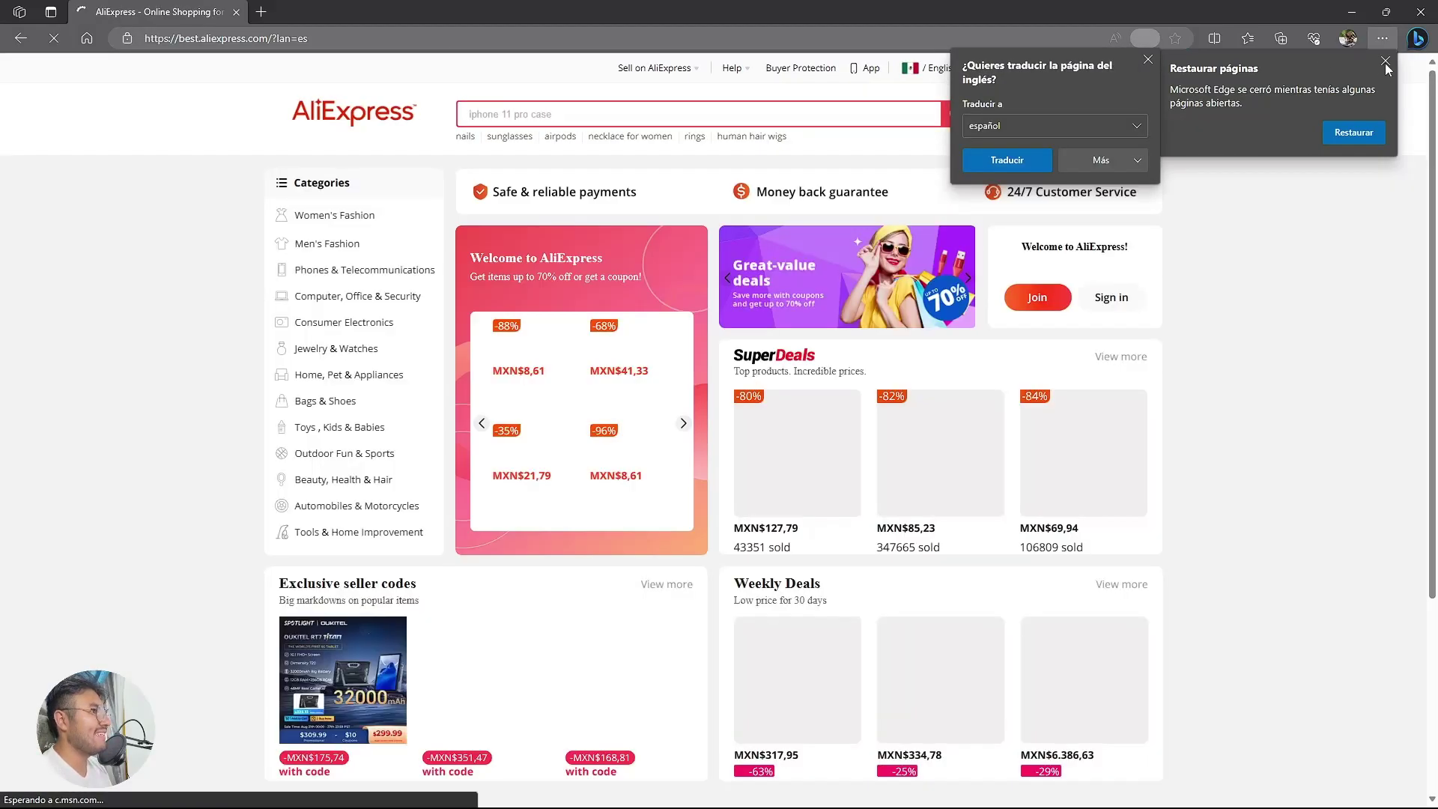
click(1386, 62)
click(1148, 60)
Set the AliExpress site language to Español and save the preference
mouse_move(1114, 131)
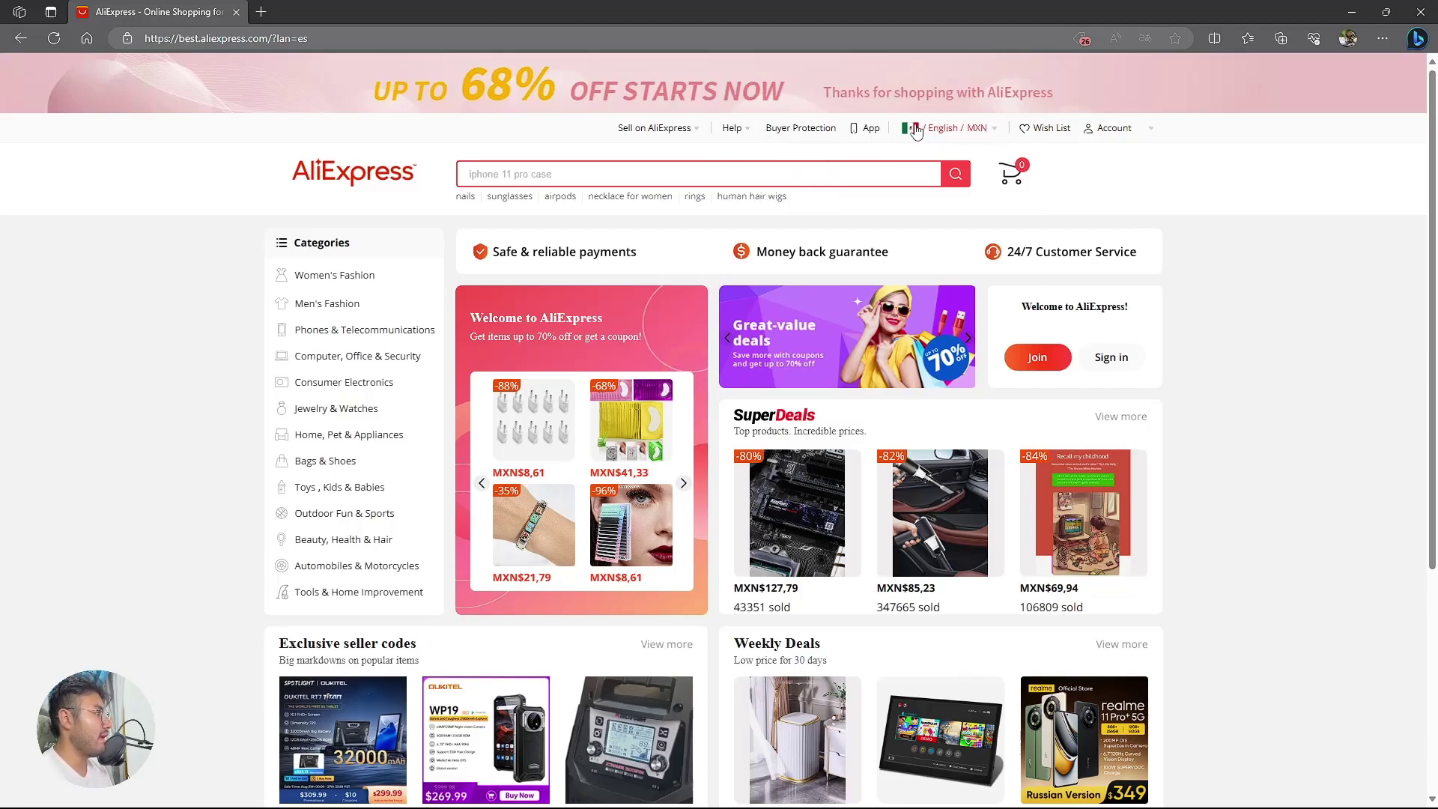
click(996, 131)
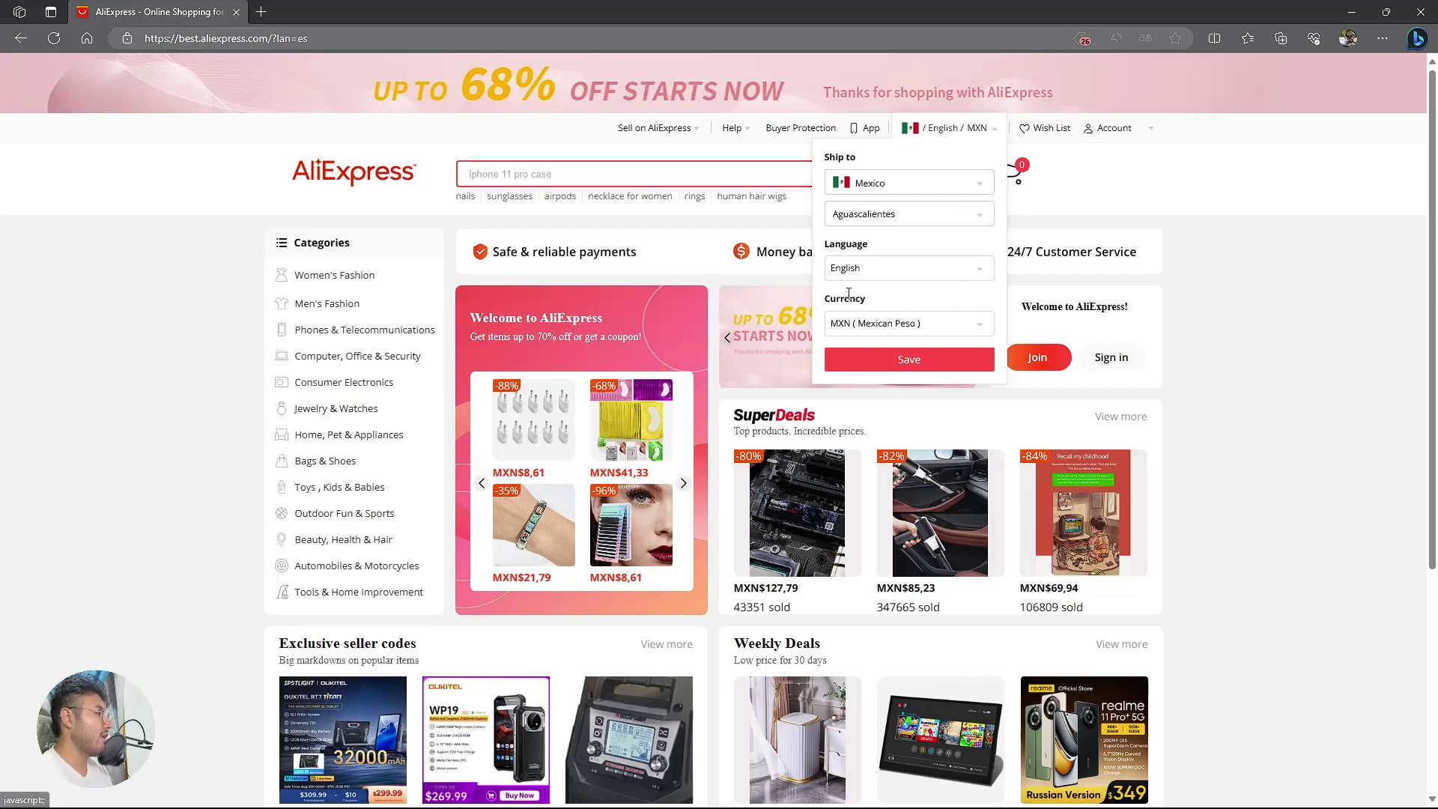
click(885, 272)
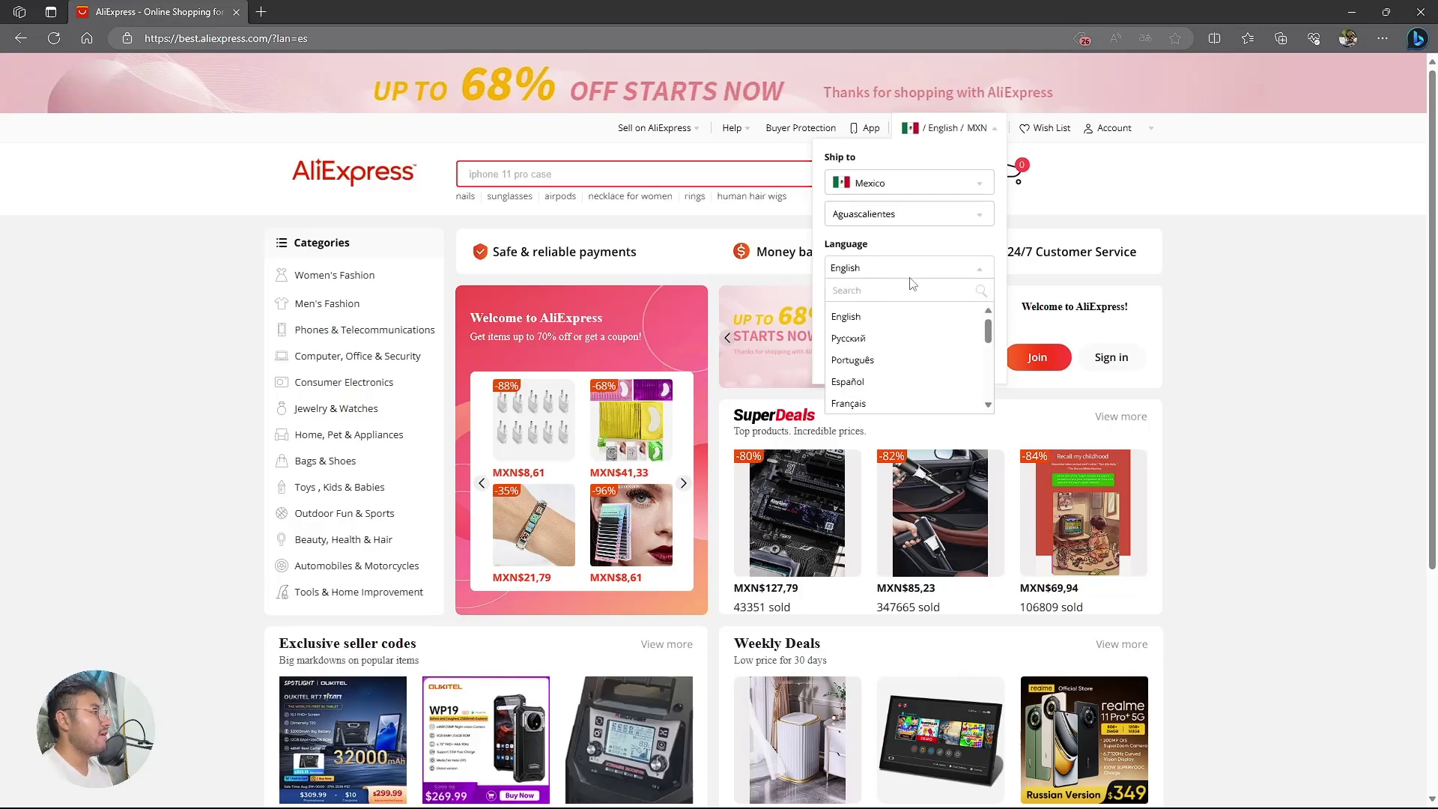
click(886, 381)
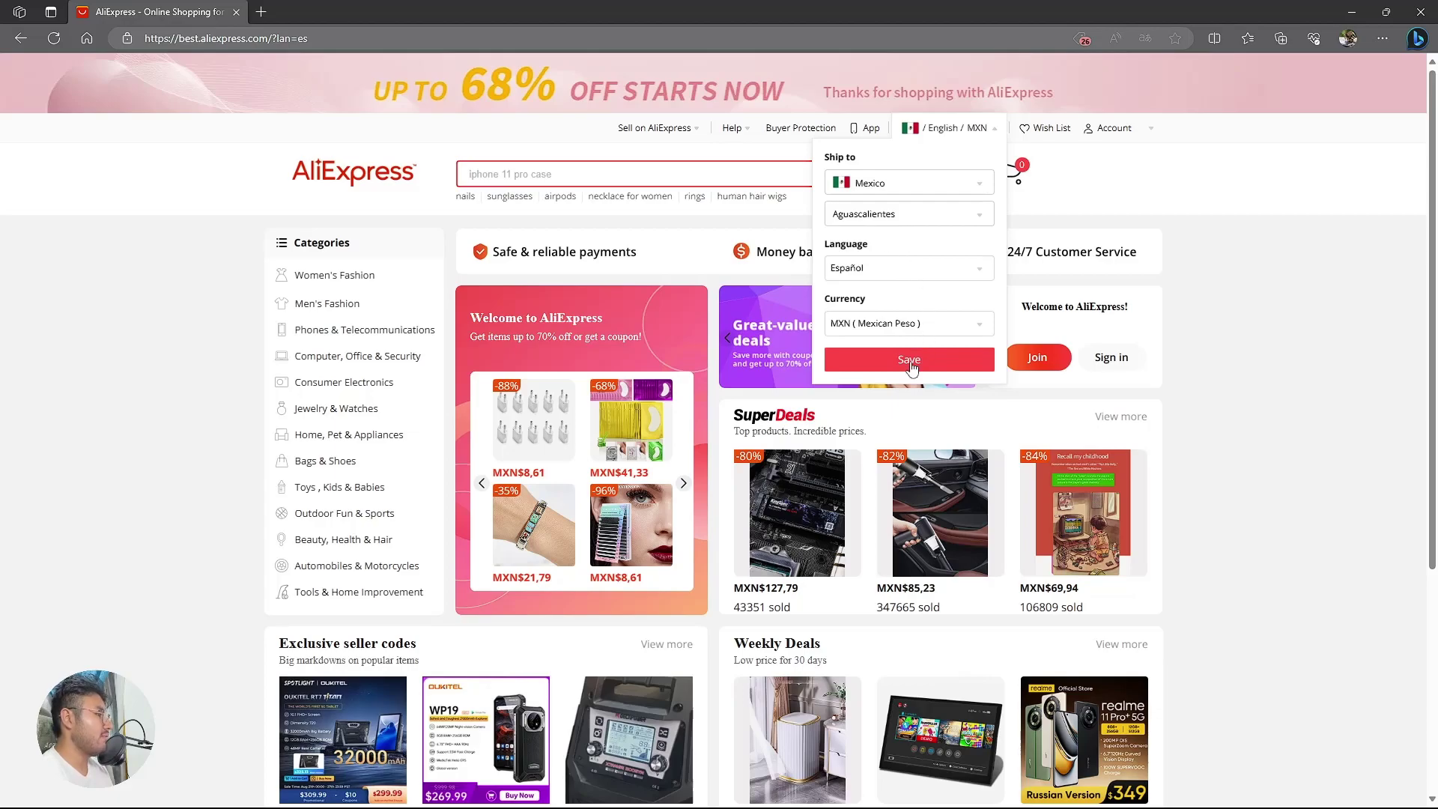
click(911, 361)
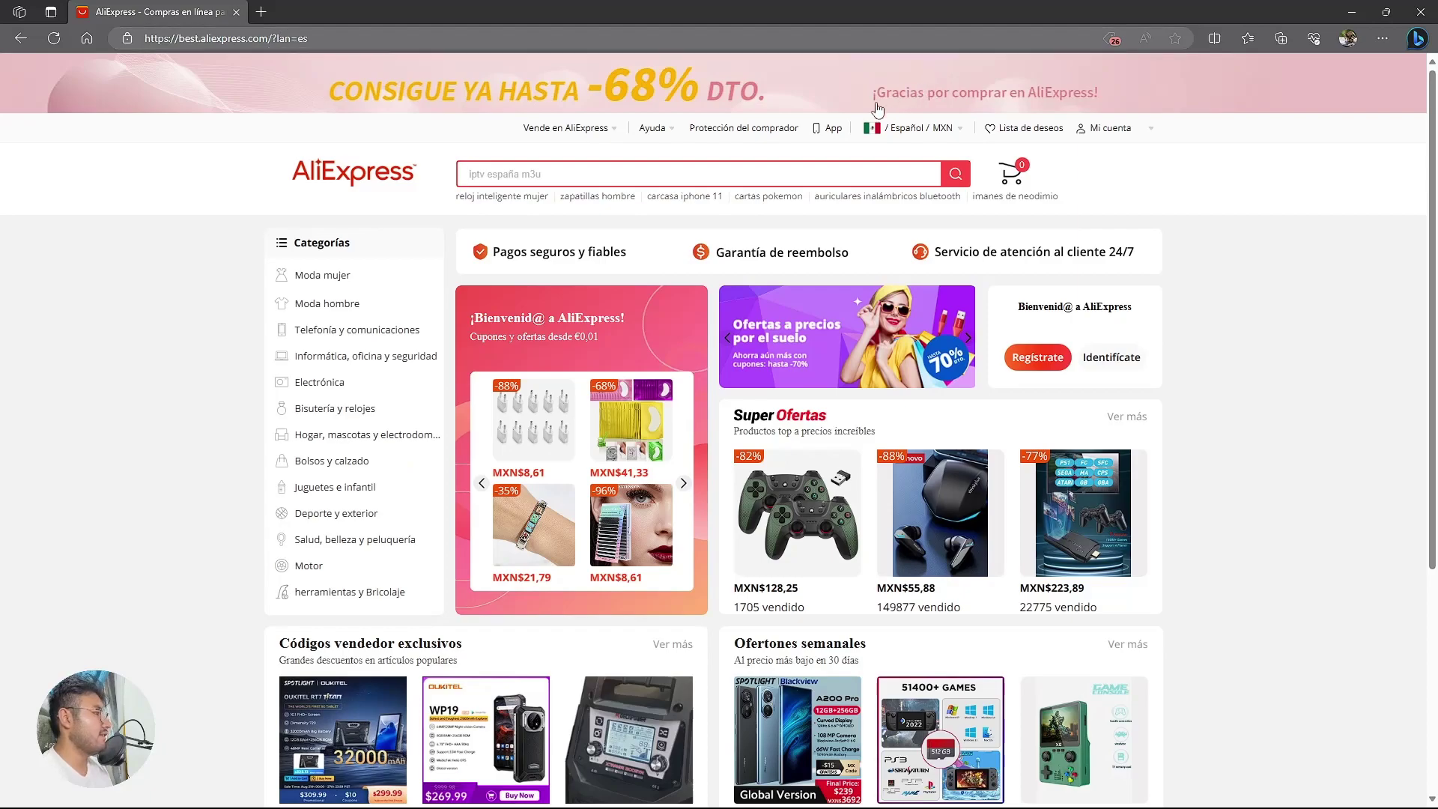
Set the AliExpress currency to USD (Dólar estadounidense) and save the preference
mouse_move(960, 133)
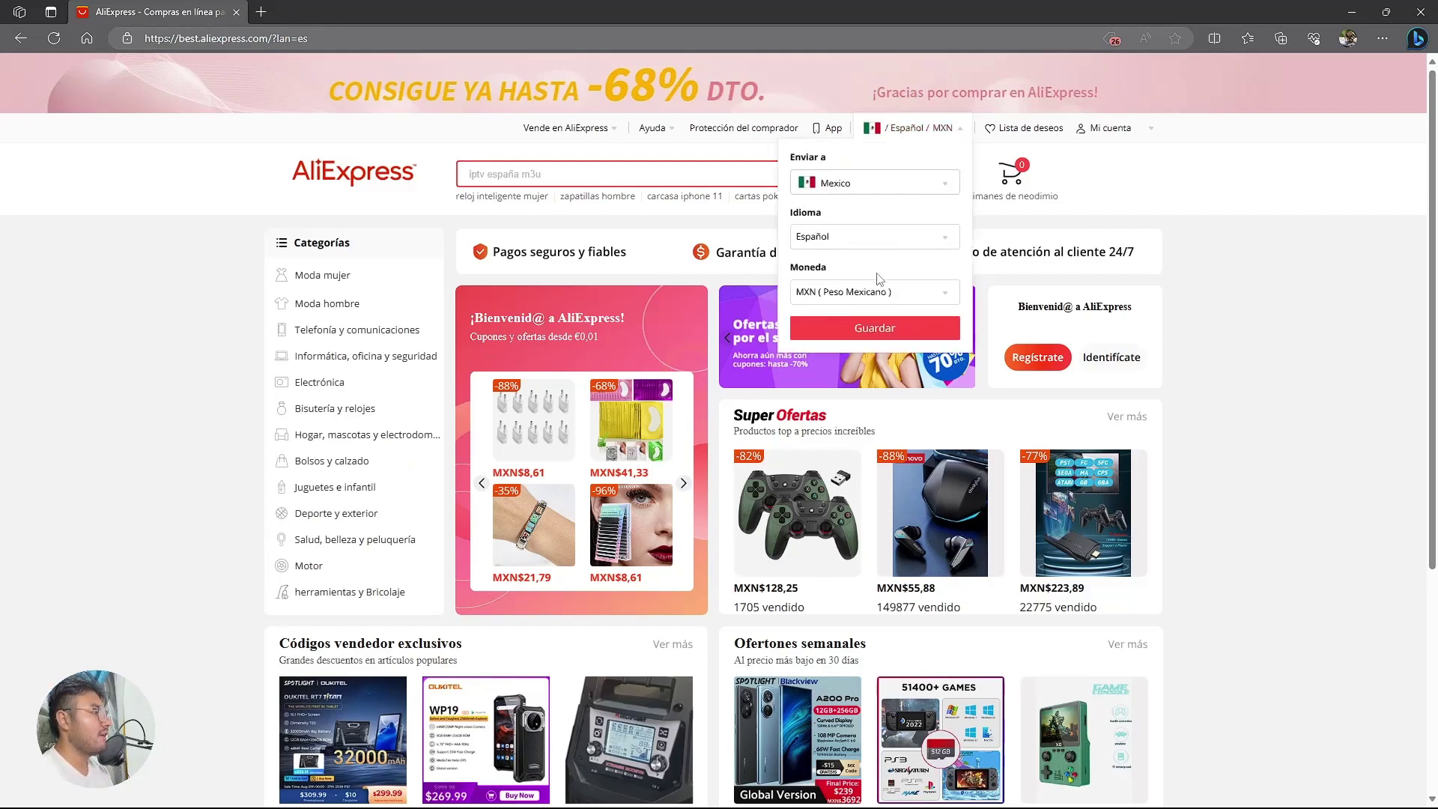
click(867, 324)
scroll(870, 408, down, 1)
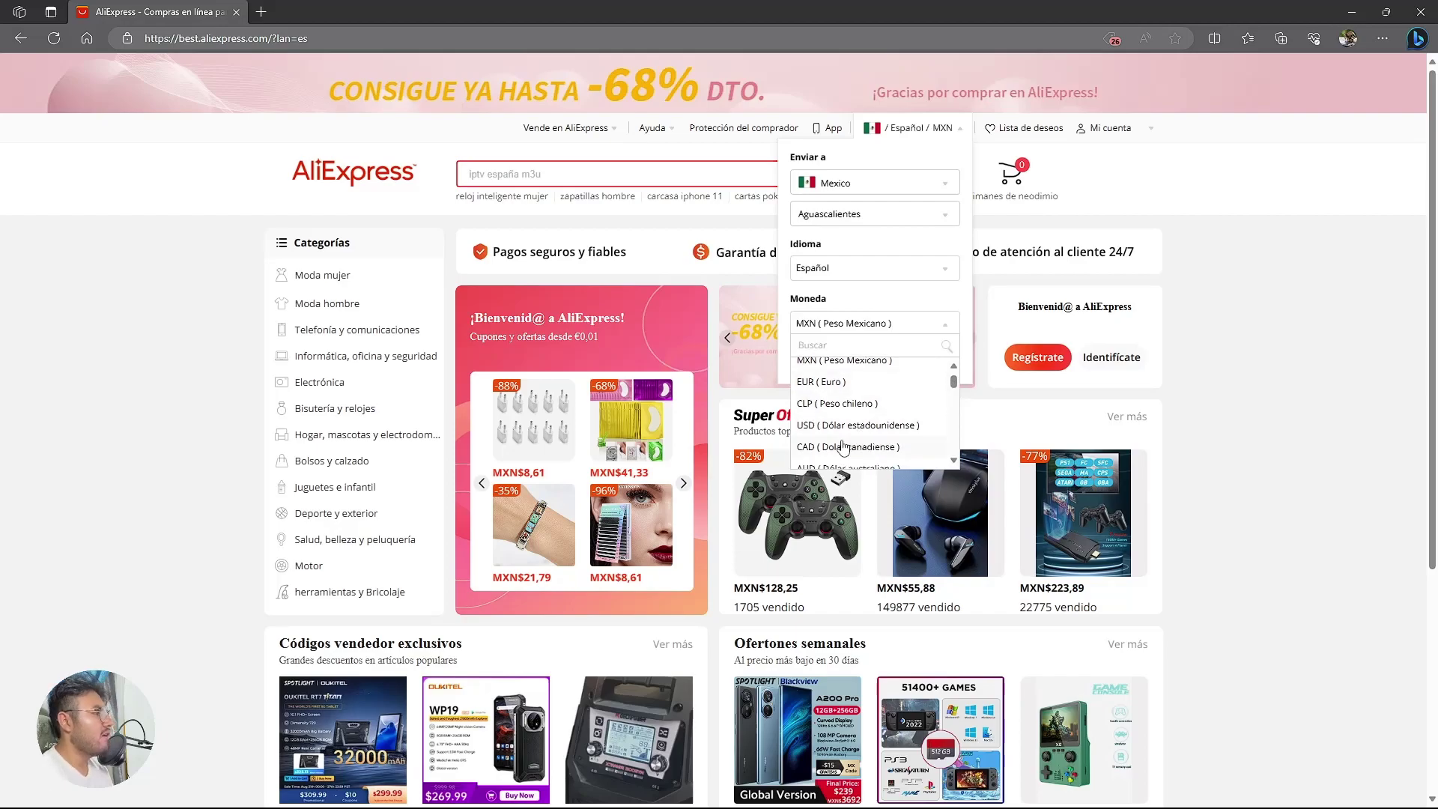
click(877, 424)
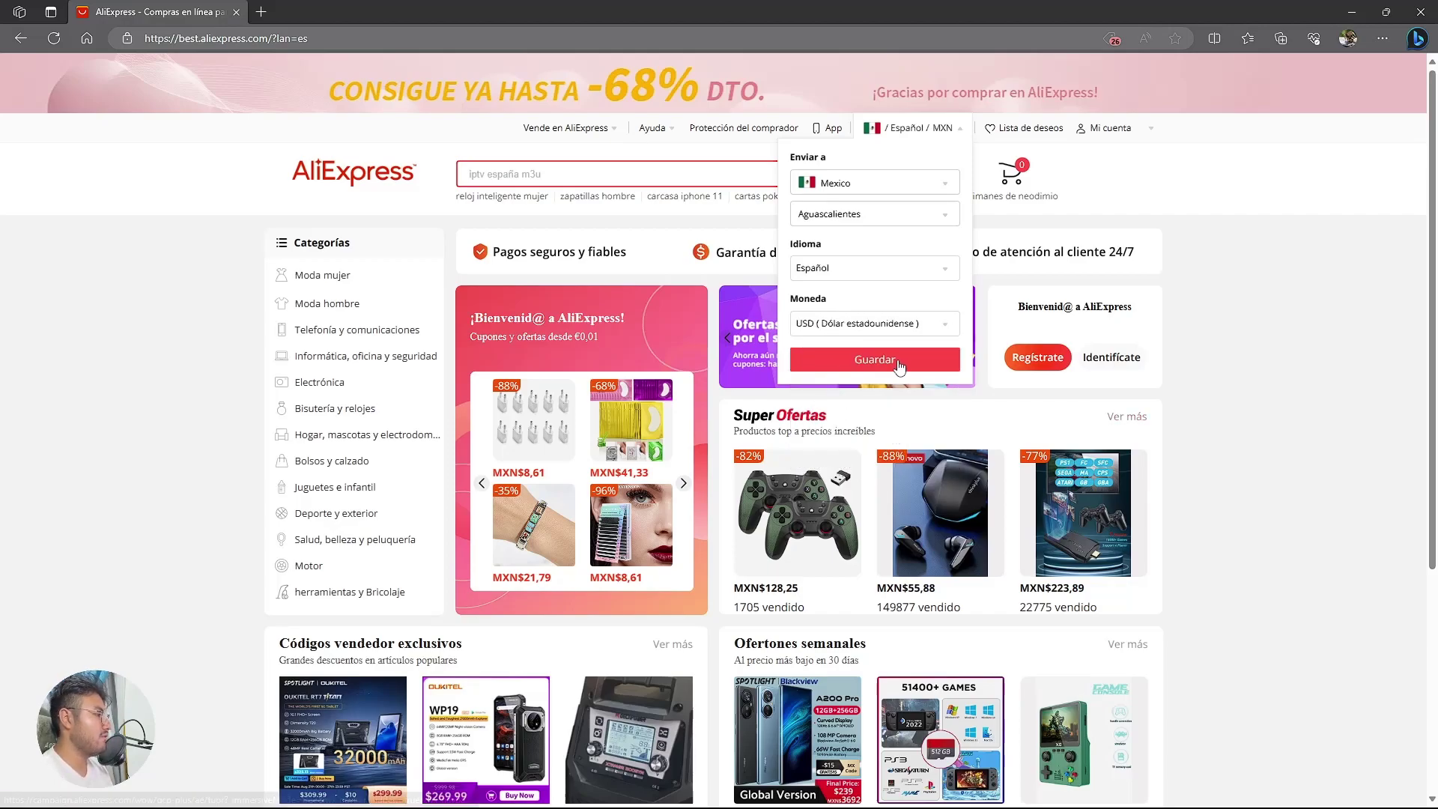
click(857, 369)
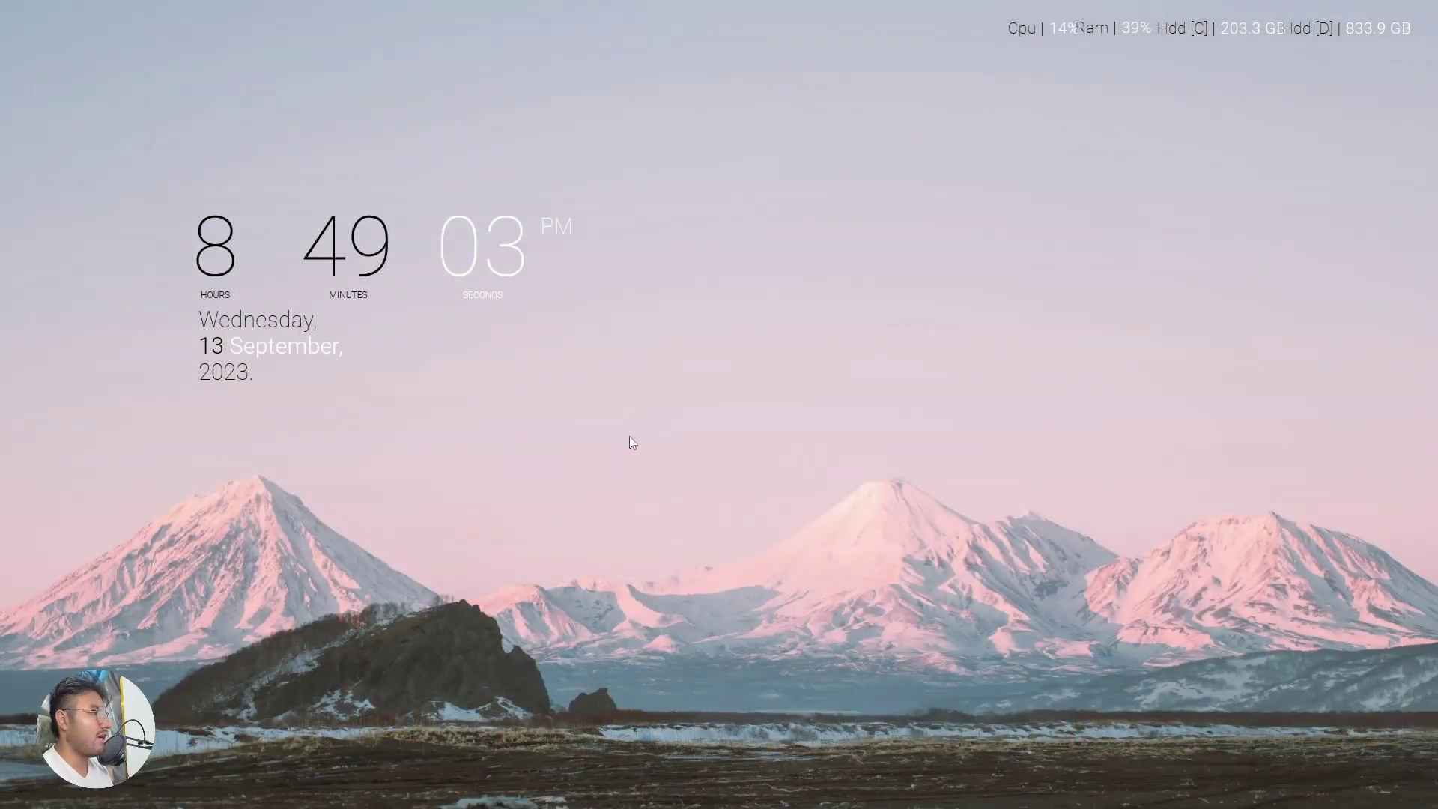
Open the Región settings from Windows search and examine the currency symbols offered for Español (México), closing the customization when done
mouse_move(619, 798)
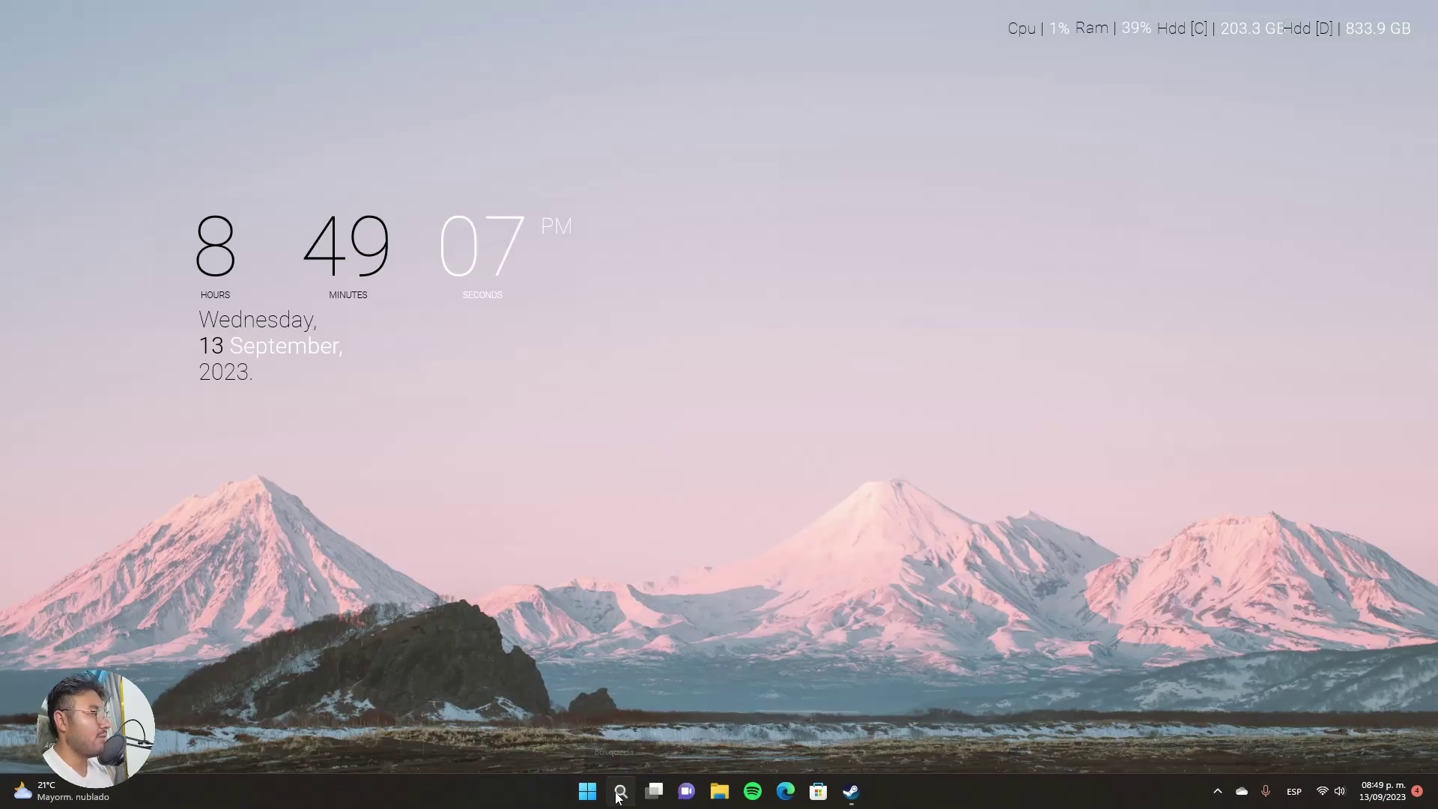
click(620, 793)
click(515, 323)
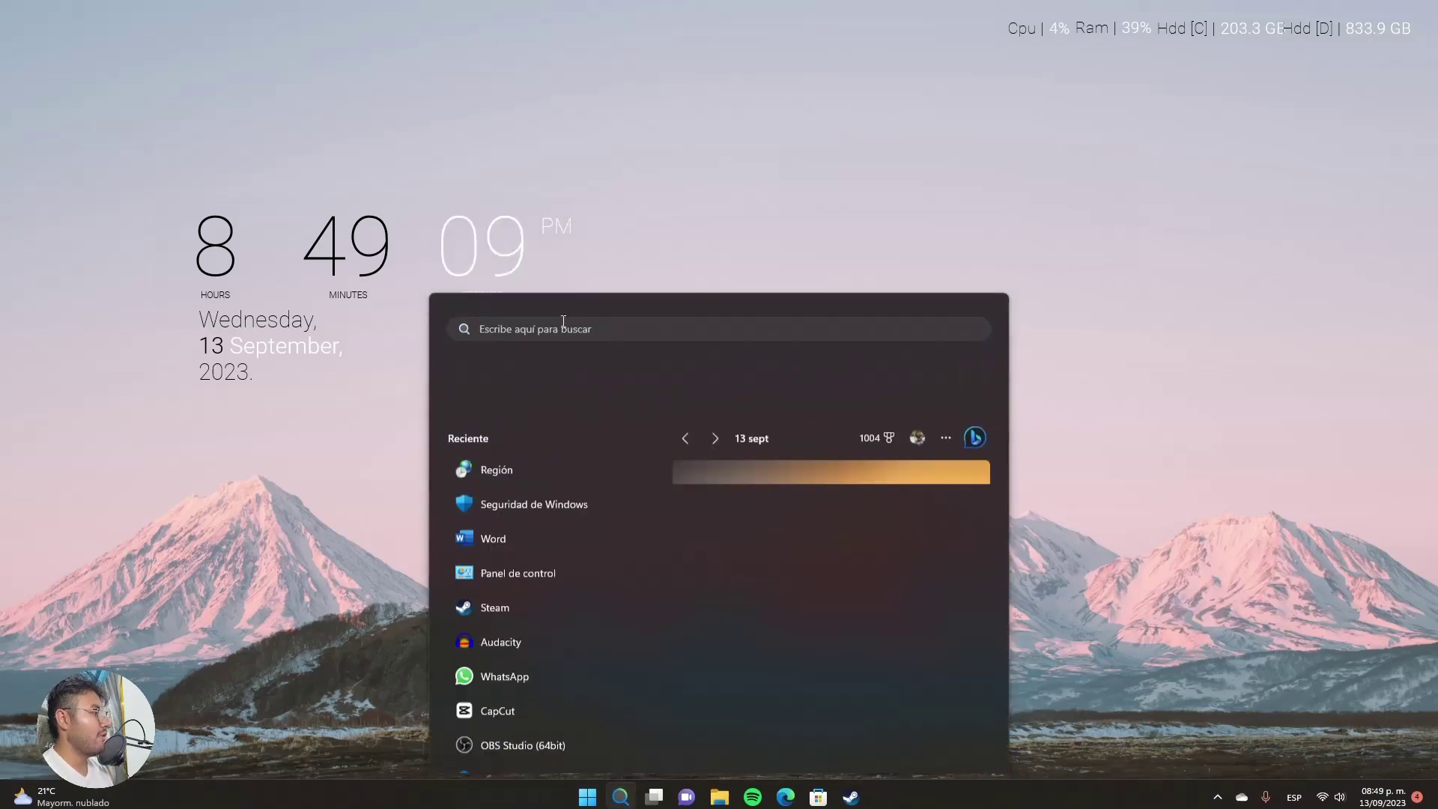
click(359, 422)
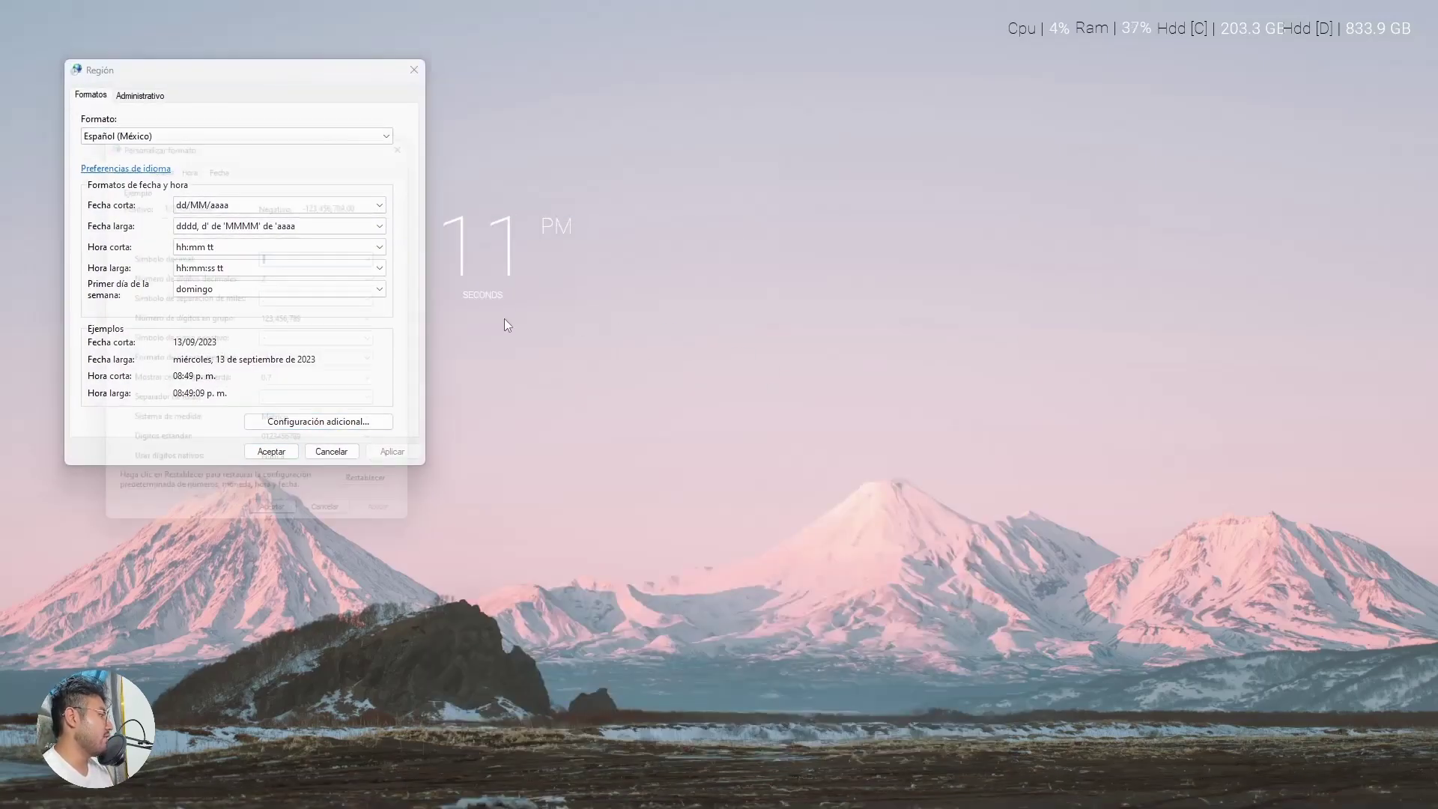
click(155, 153)
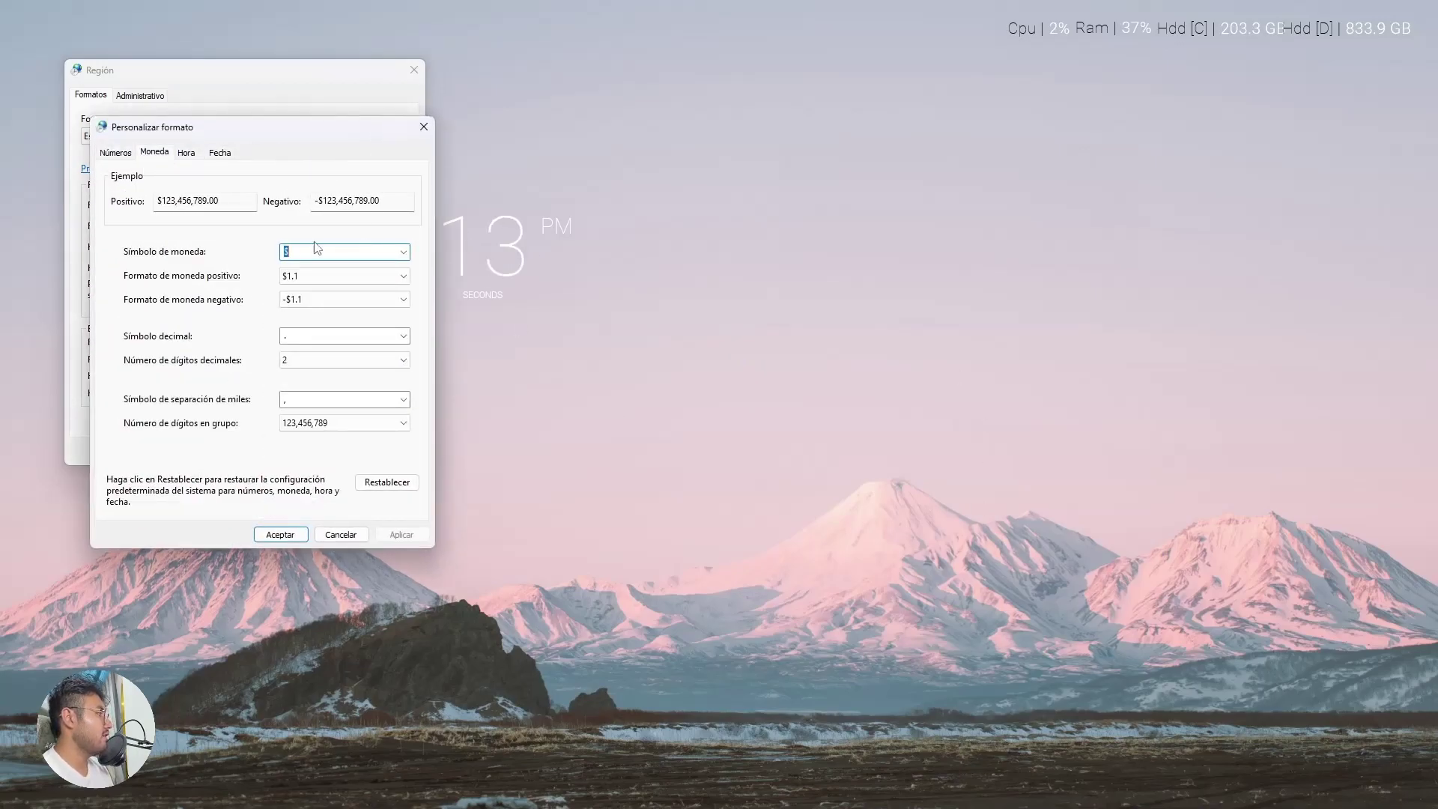
click(403, 252)
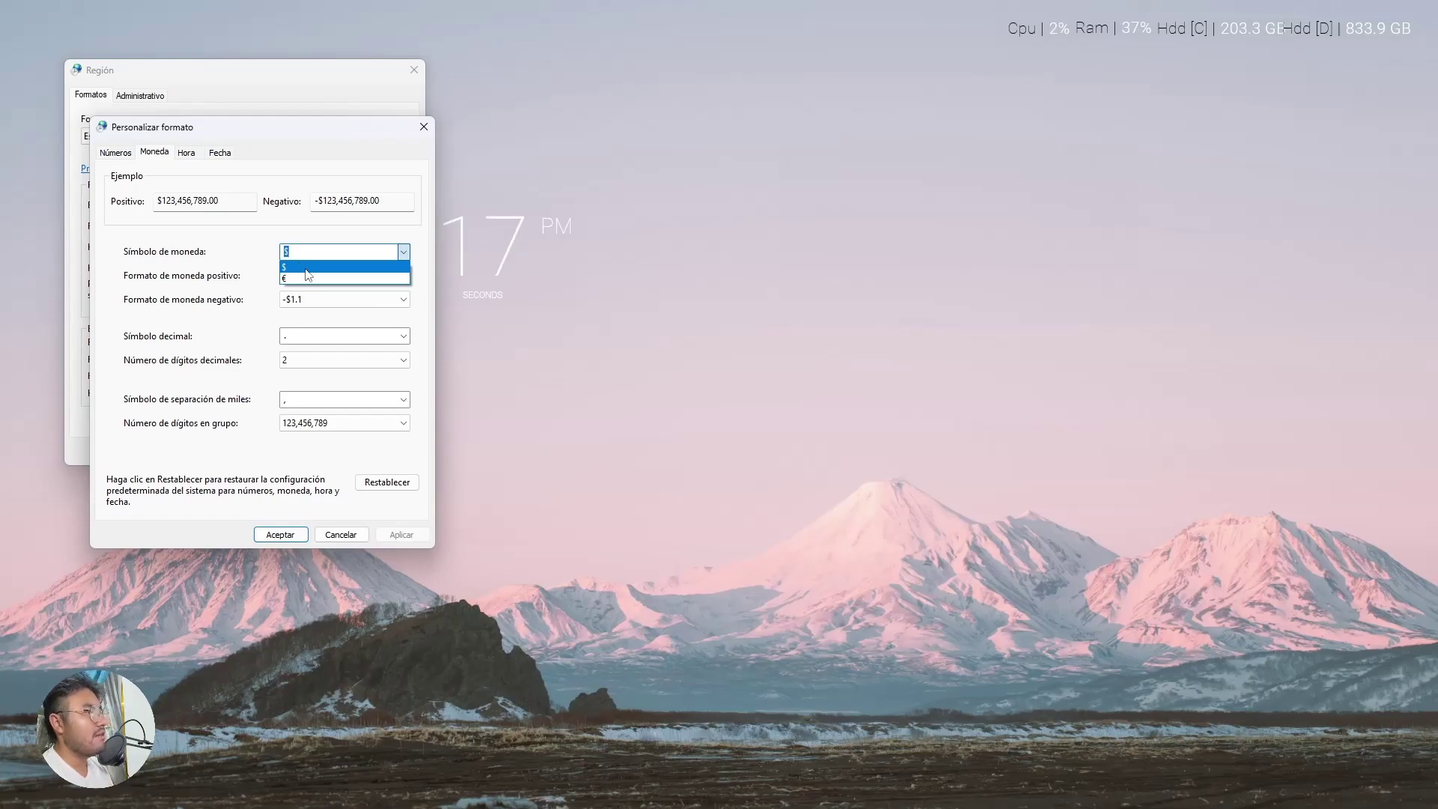
click(127, 167)
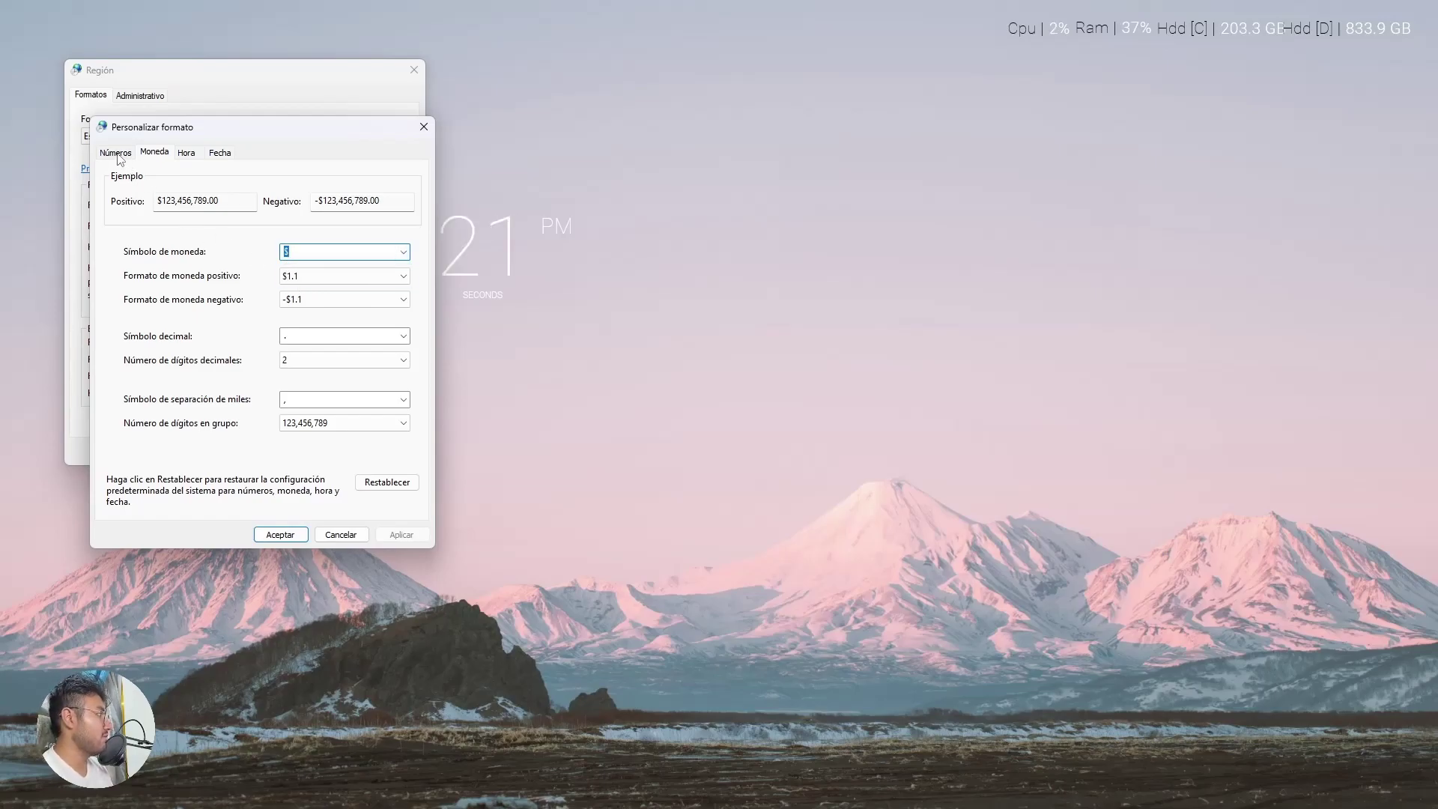
click(120, 154)
click(424, 129)
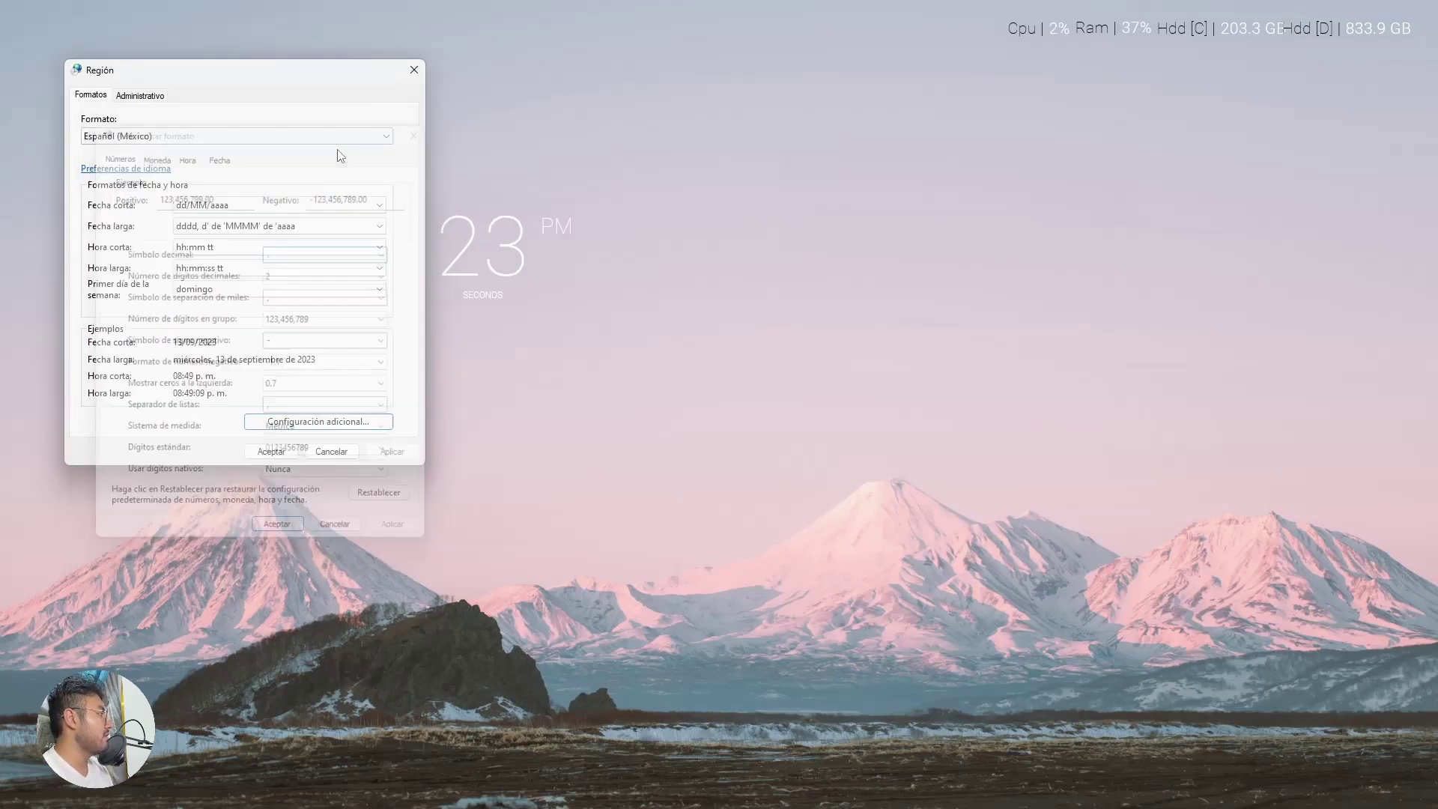
Select the Español (Puerto Rico) regional format and check its currency settings
click(189, 136)
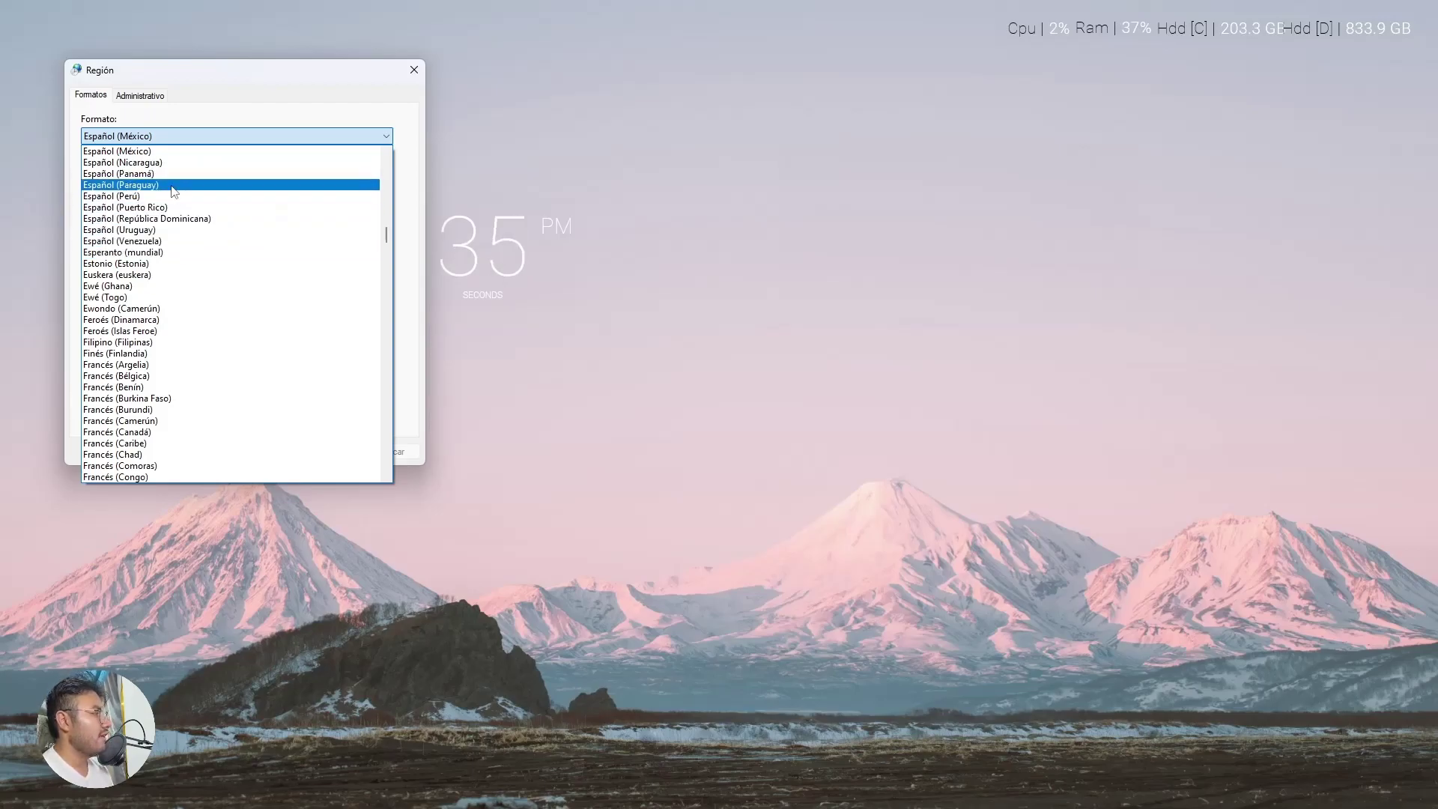
click(162, 207)
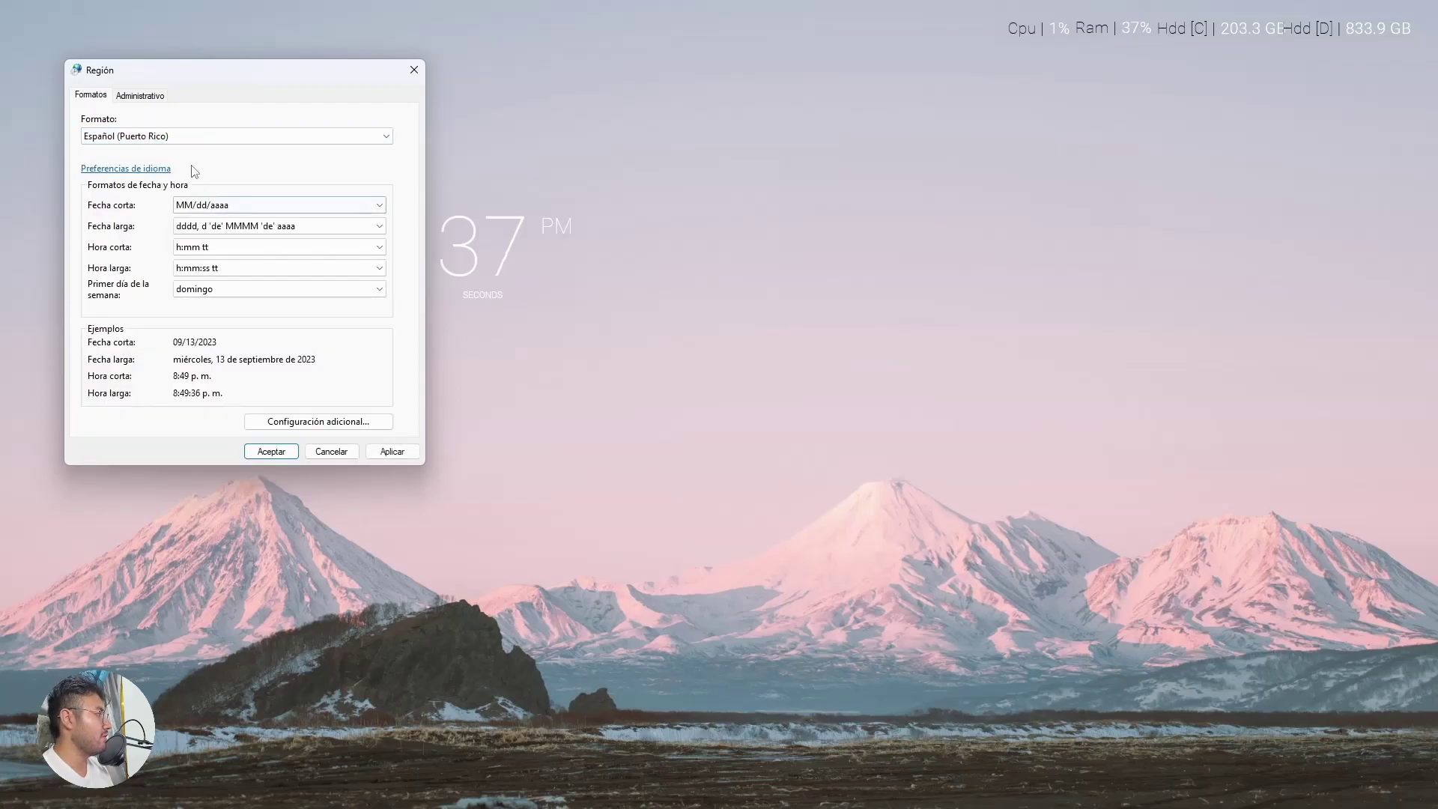
click(331, 423)
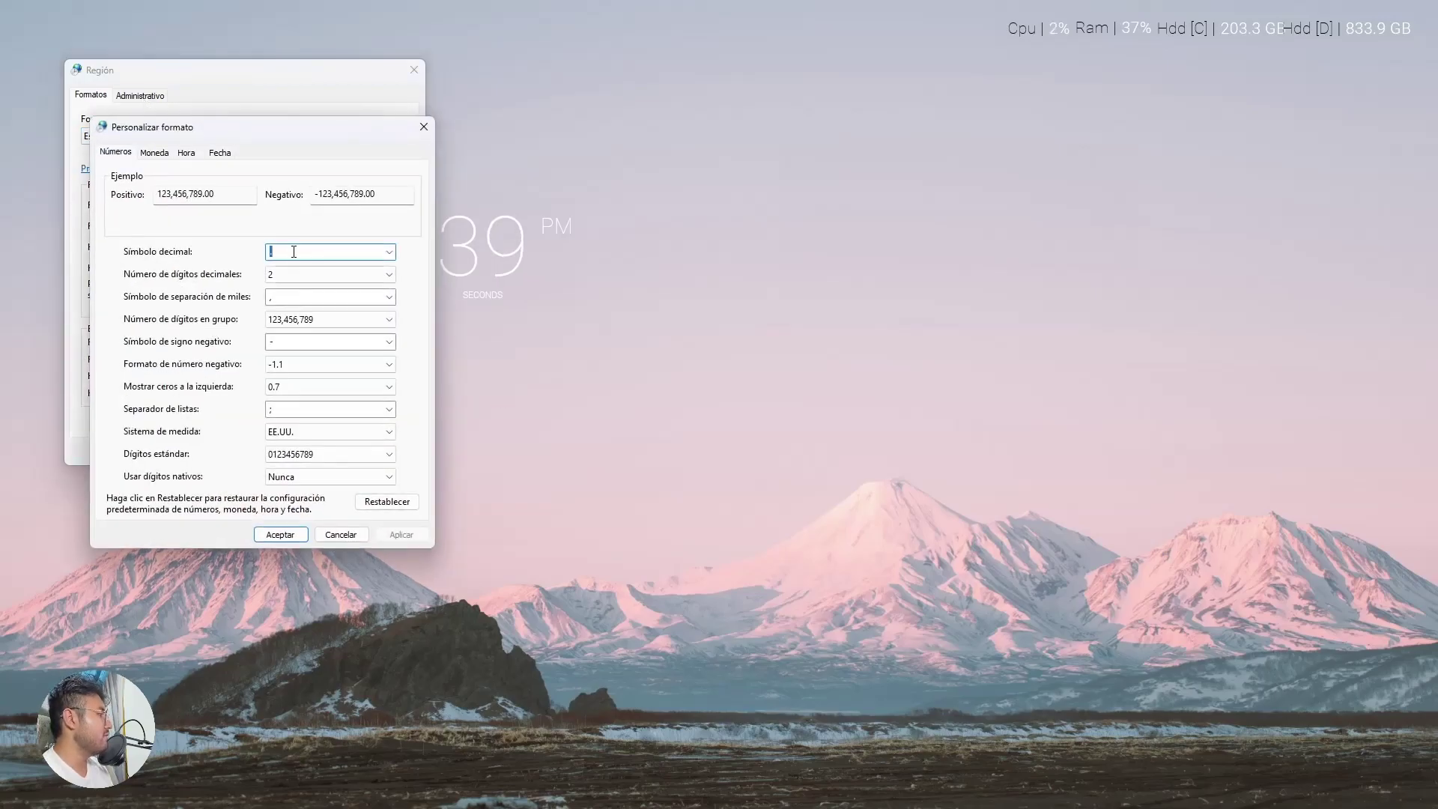
click(155, 153)
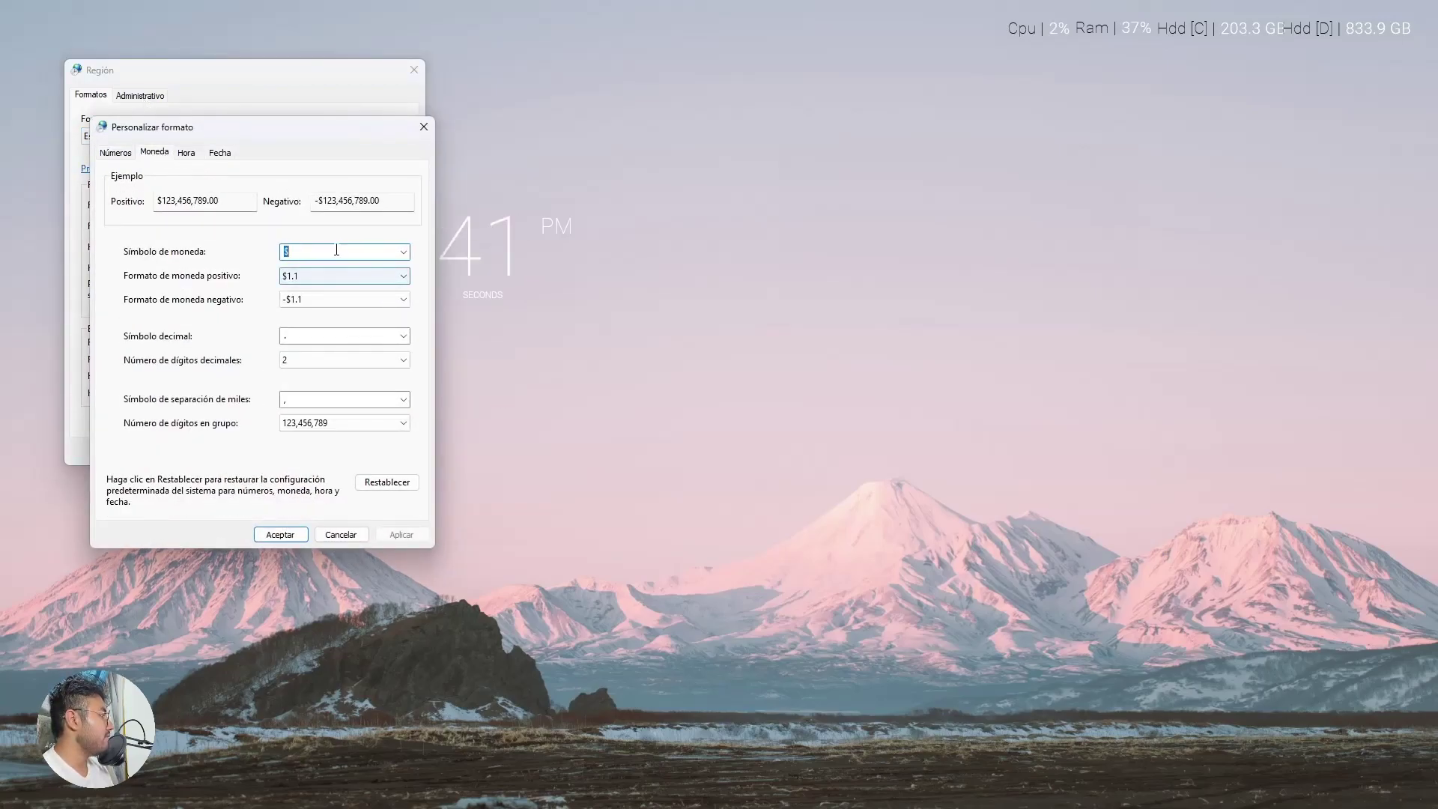
click(424, 126)
Set the regional format to Español (México), apply it and close the Región settings
click(199, 136)
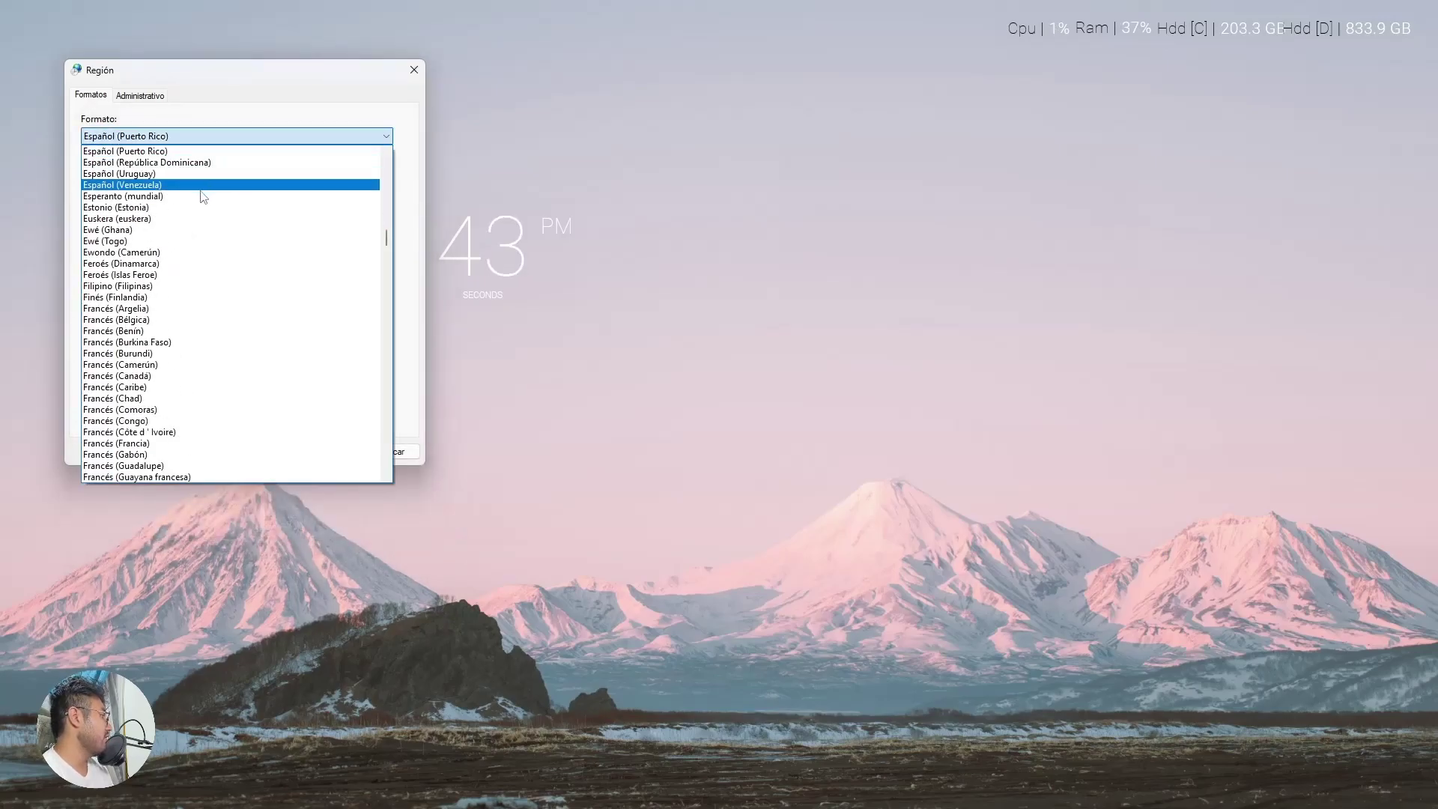
scroll(209, 212, up, 2)
scroll(169, 196, up, 2)
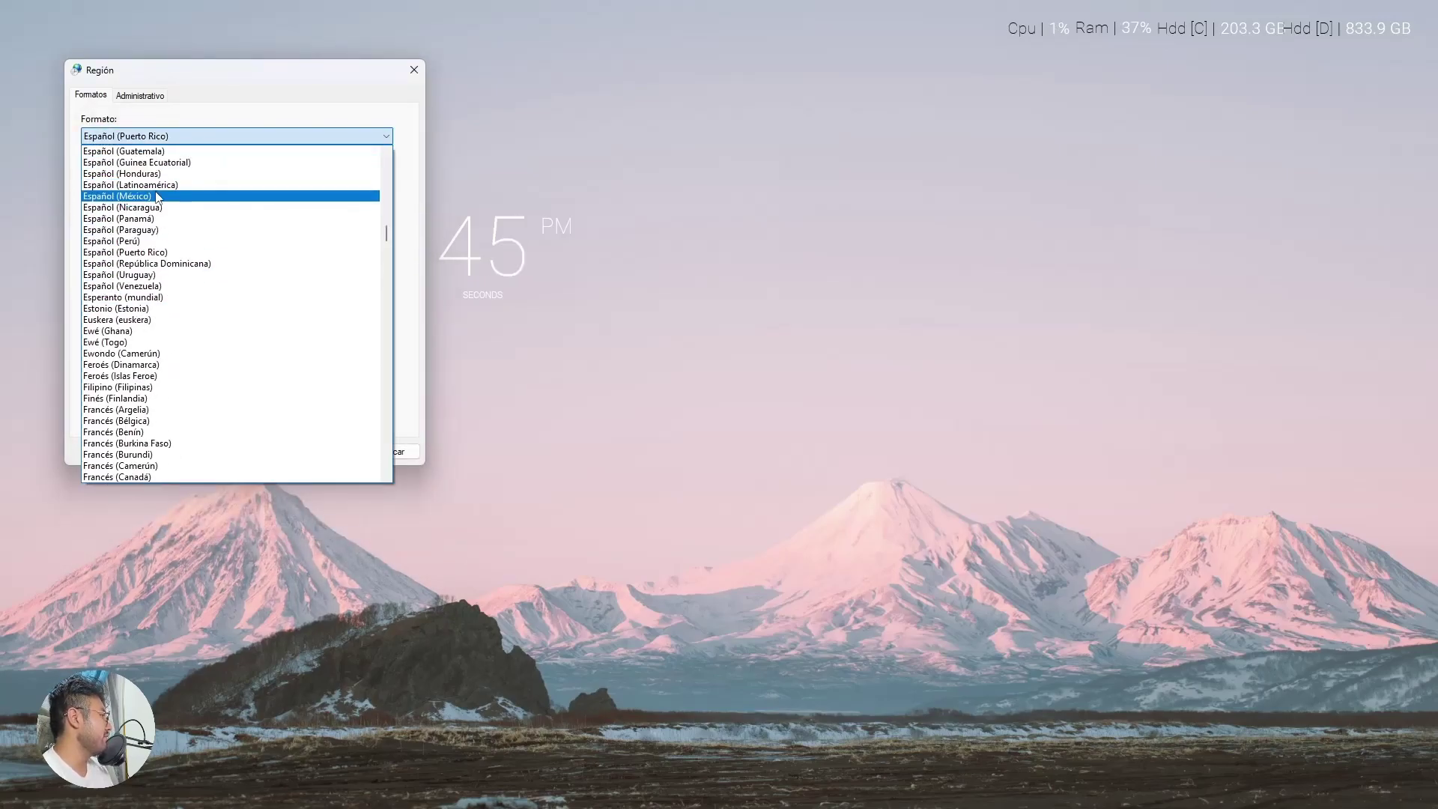
click(165, 196)
click(392, 452)
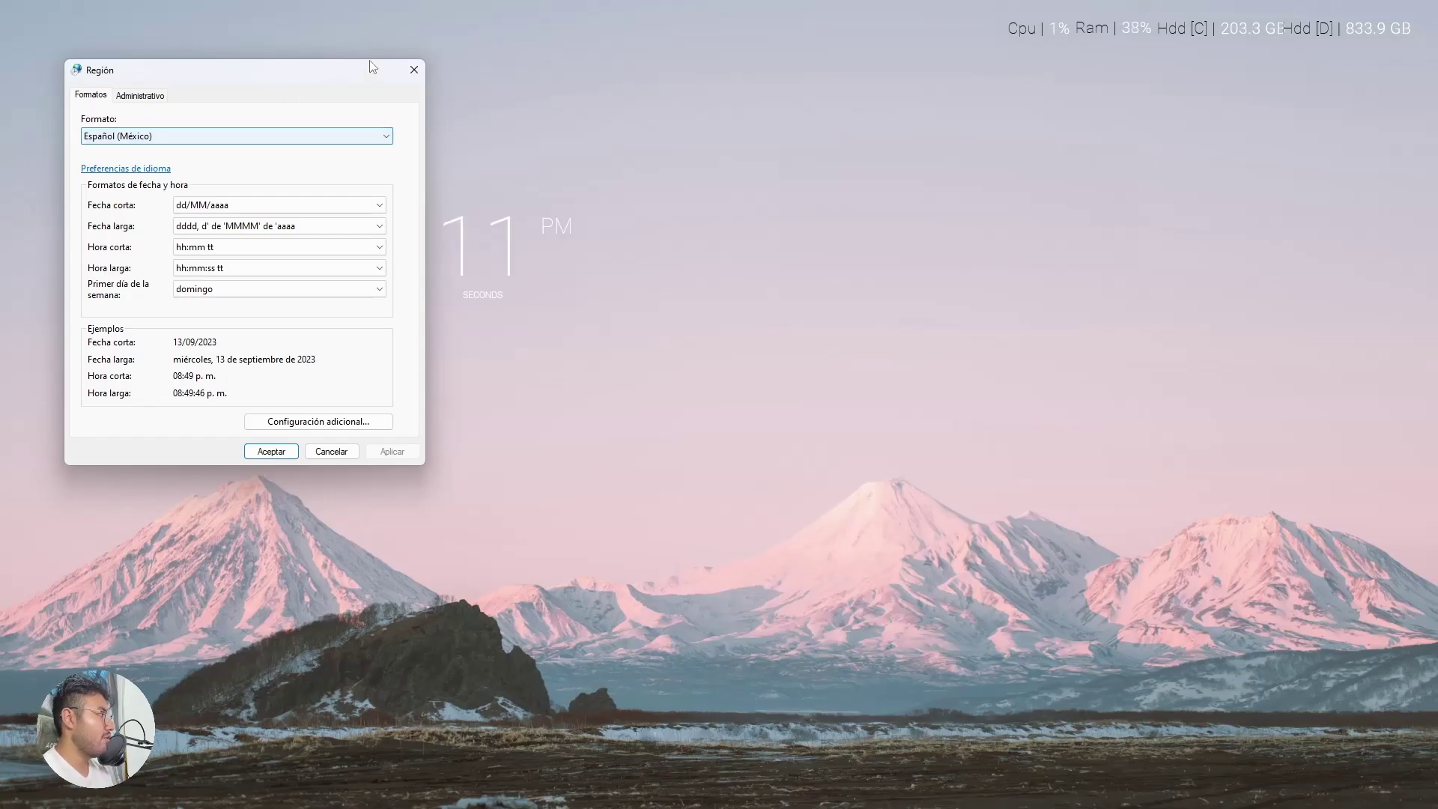
click(414, 70)
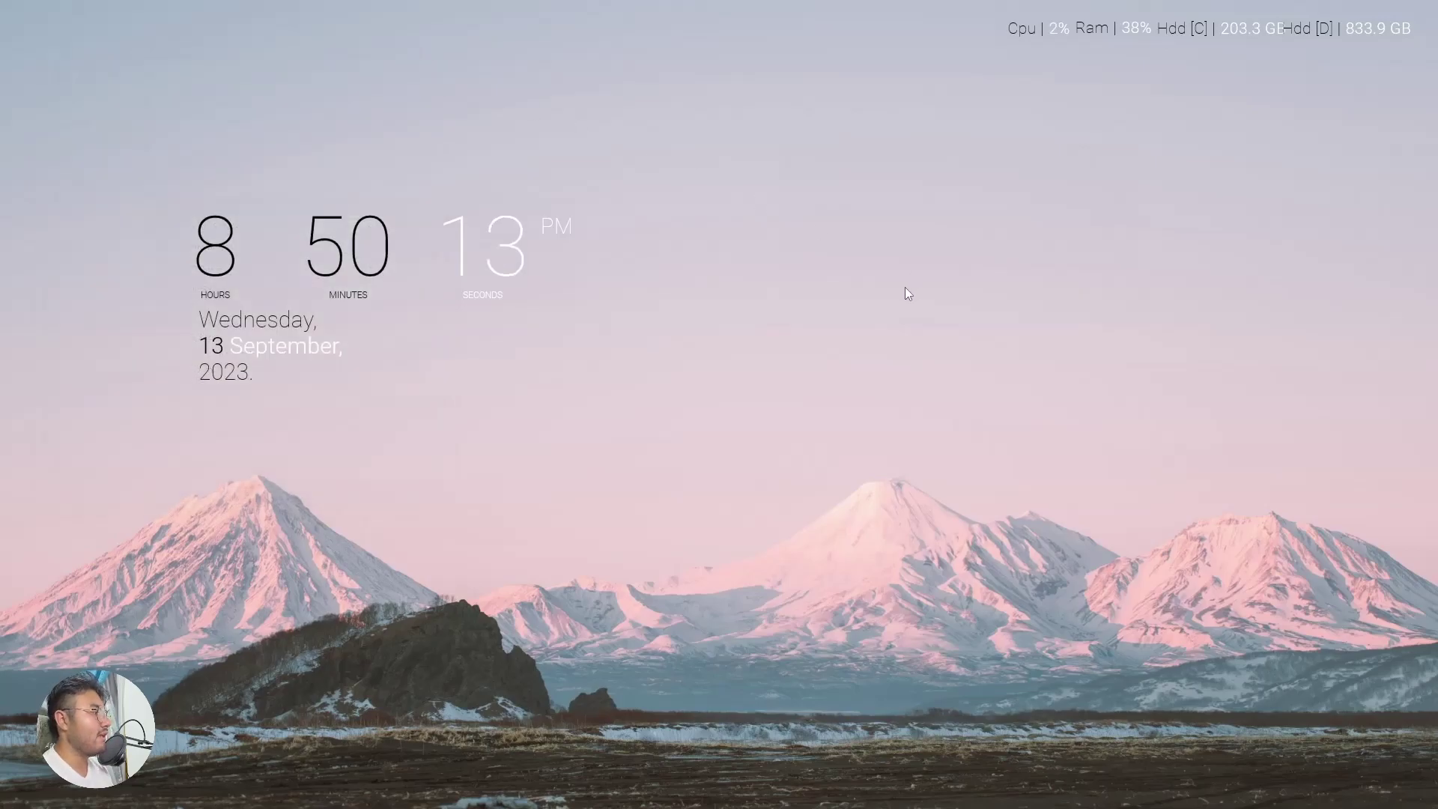